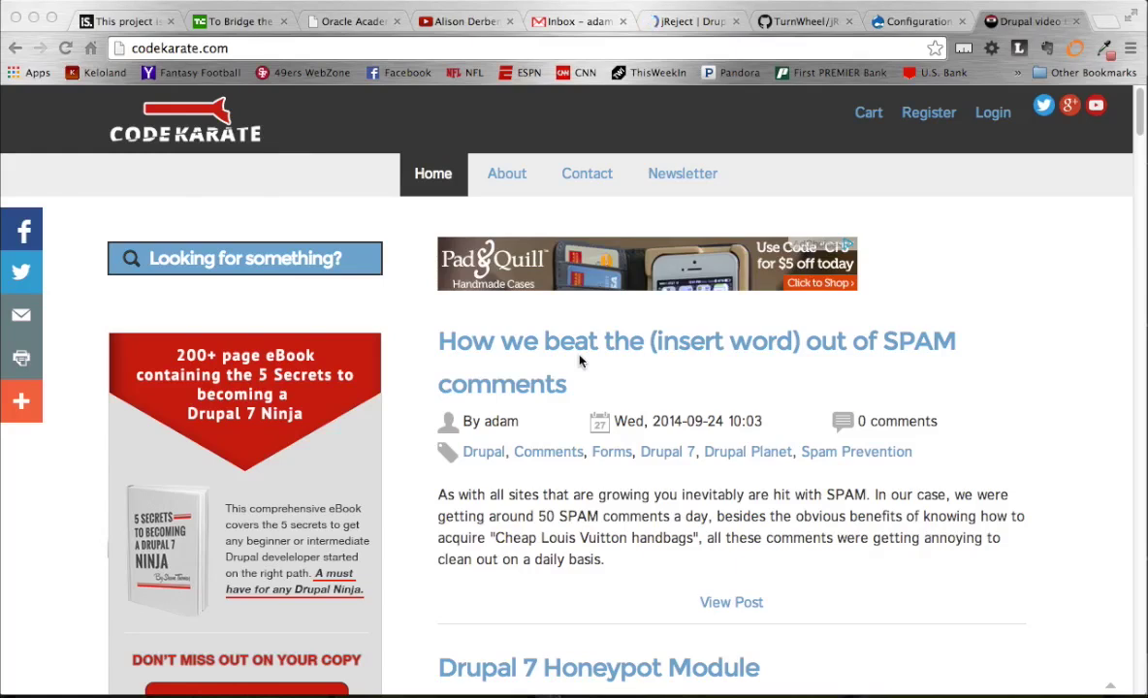
# - Switch to the jReject project page on Drupal.org and scroll through its description and maintainers
pyautogui.click(700, 17)
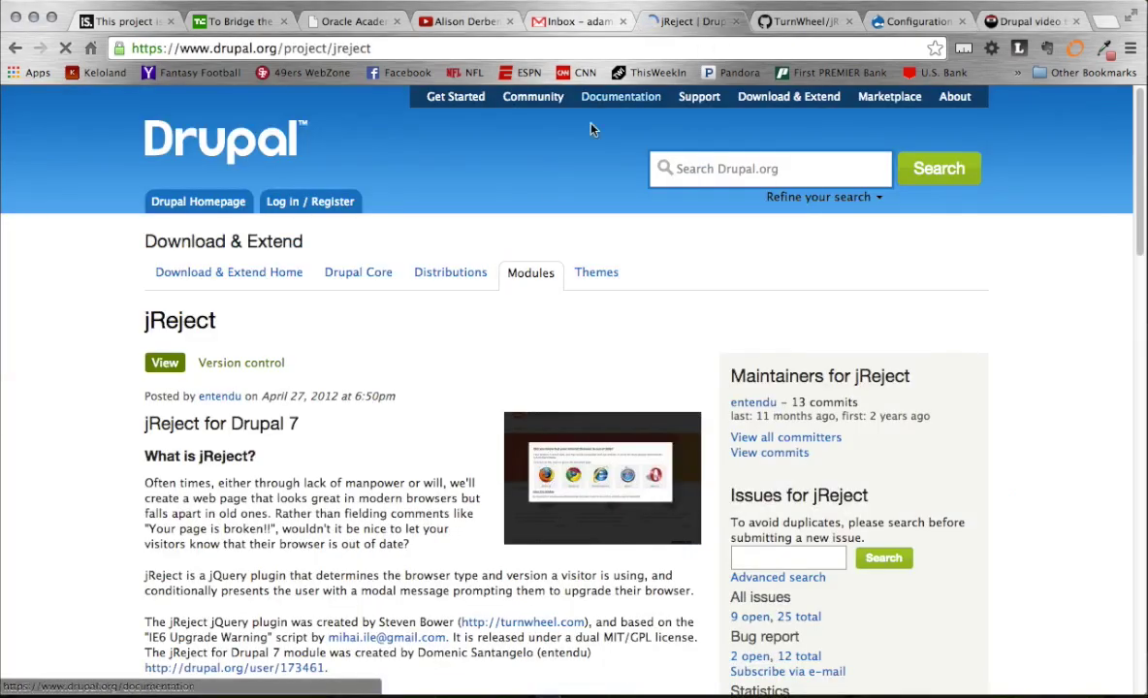
pyautogui.scroll(-2, 419, 397)
pyautogui.scroll(-1, 420, 402)
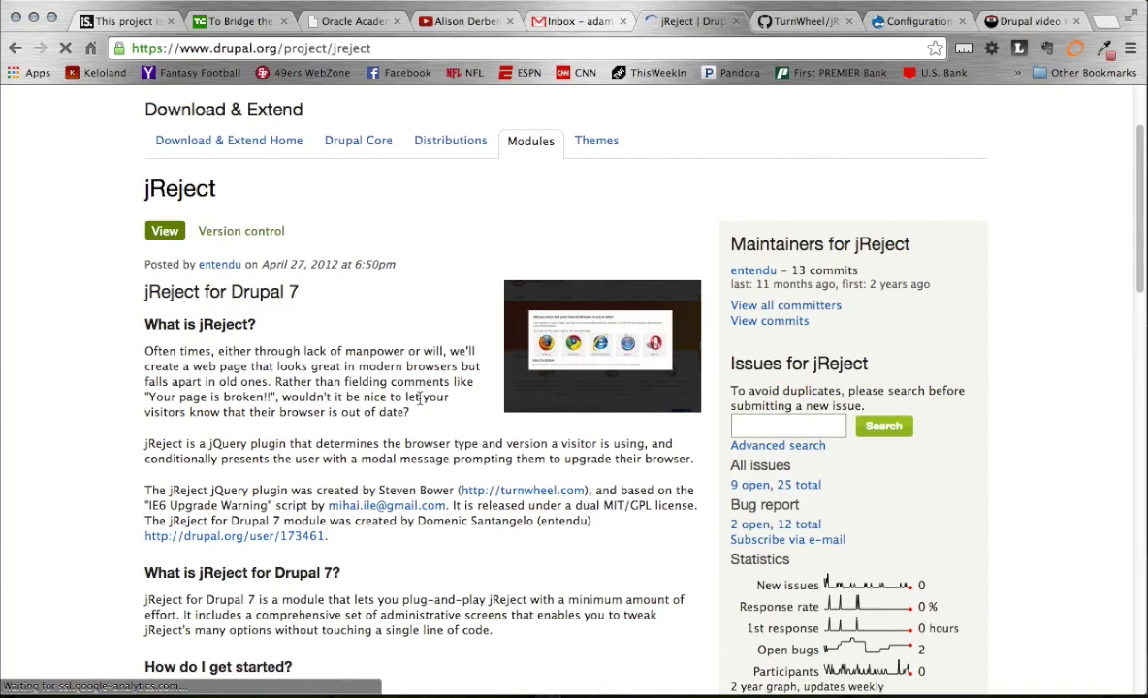
# - Switch to codekarate.com and scroll its home page of latest blog posts
pyautogui.click(1023, 21)
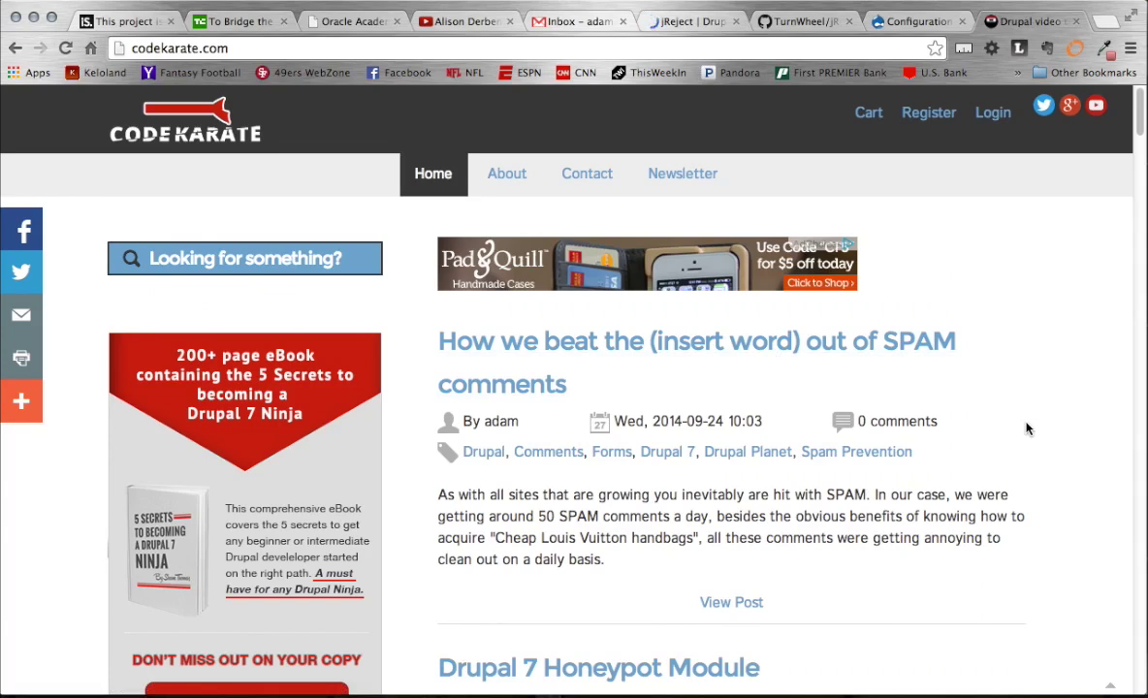
pyautogui.scroll(-3, 1028, 429)
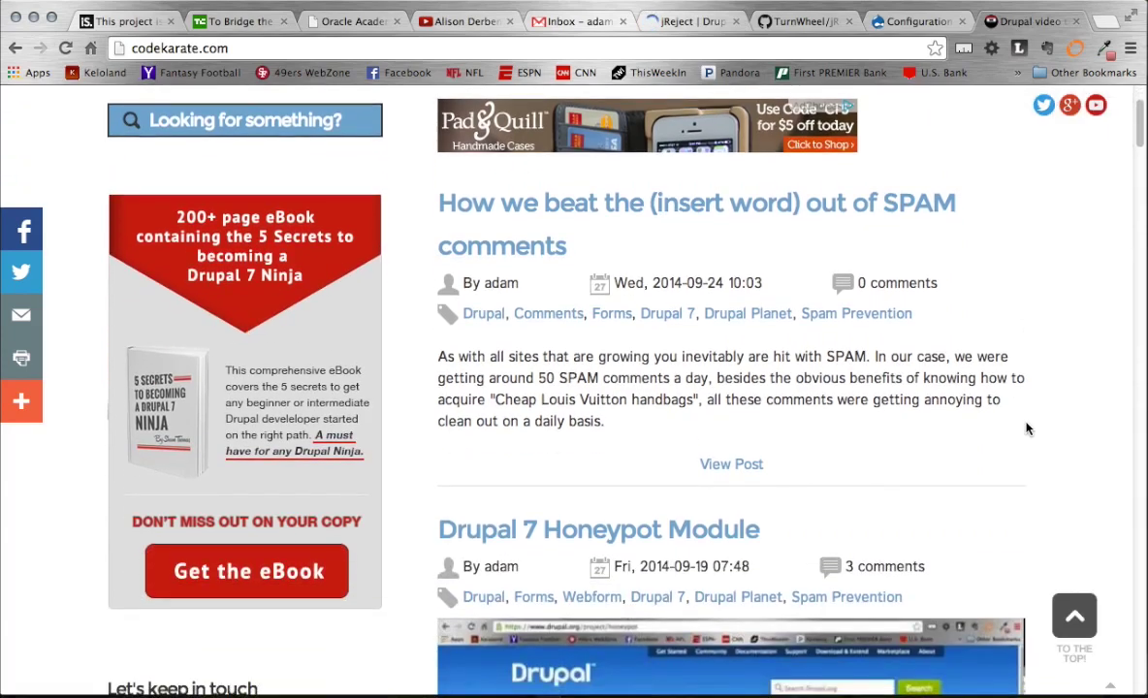
pyautogui.scroll(3, 1028, 428)
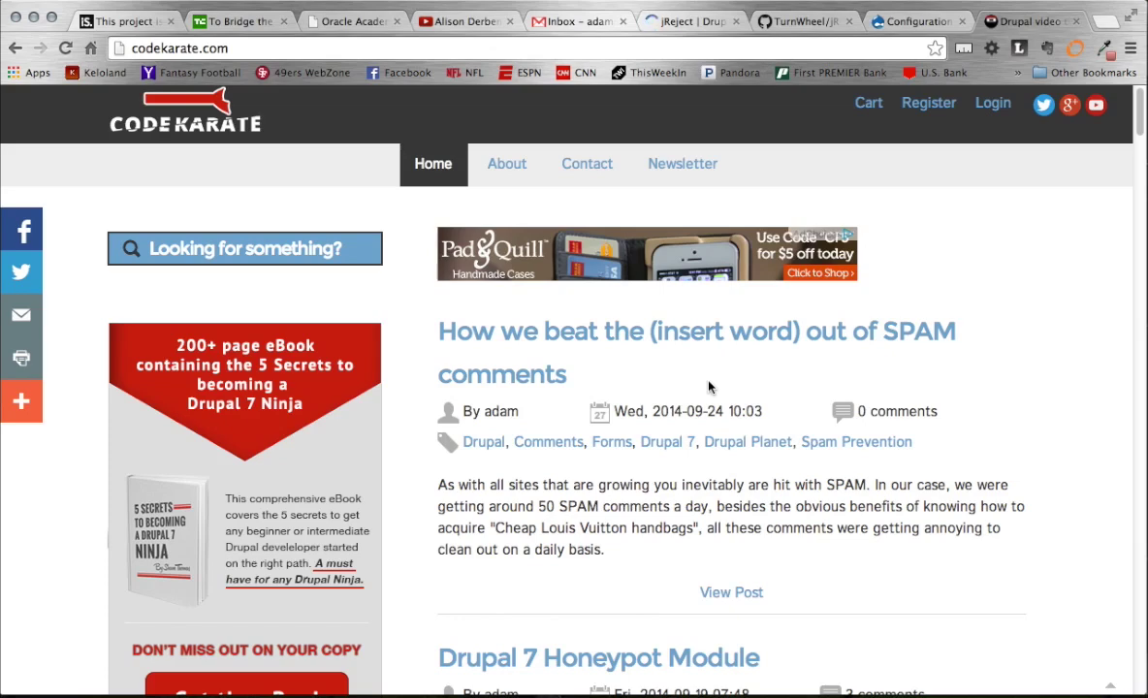
pyautogui.scroll(1, 1008, 300)
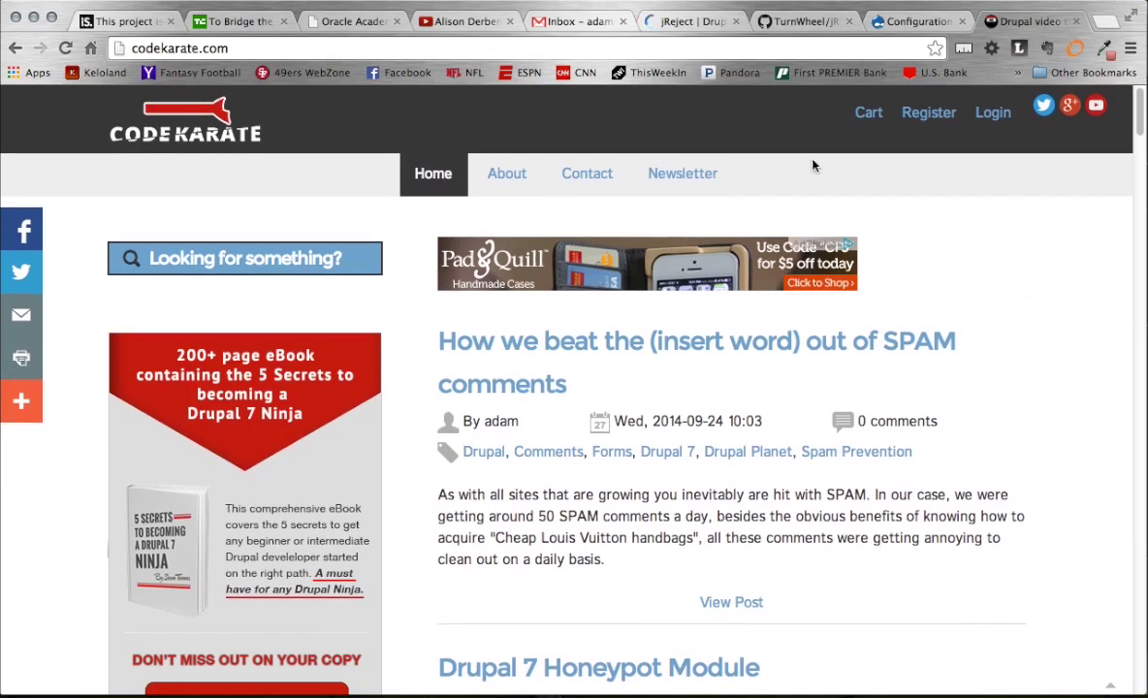
# - Return to the jReject page and highlight the git clone command under 'How do I get started?'
pyautogui.click(706, 25)
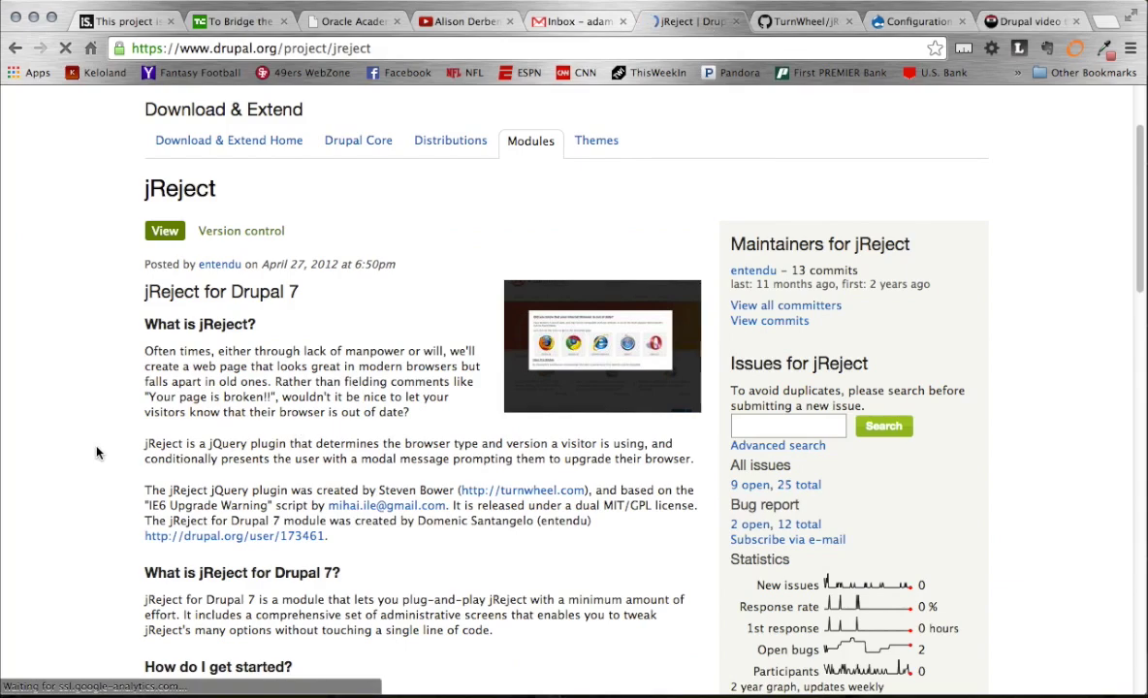
pyautogui.scroll(-6, 96, 452)
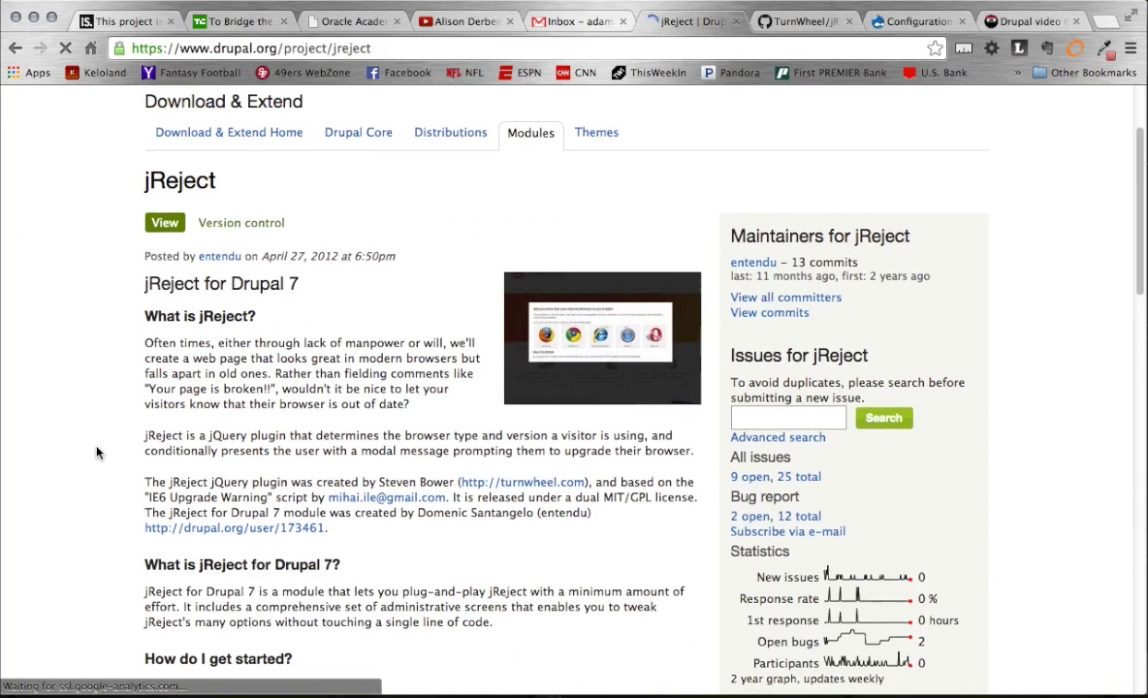
pyautogui.scroll(6, 96, 452)
pyautogui.scroll(-10, 96, 452)
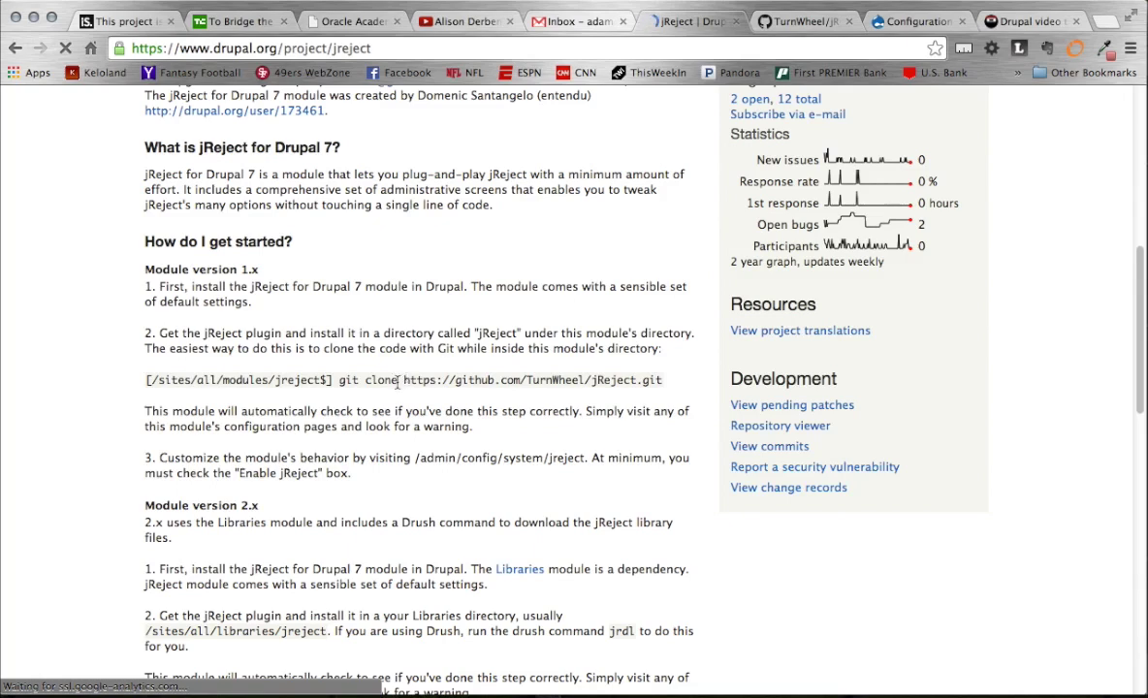
pyautogui.moveTo(404, 379)
pyautogui.mouseDown()
pyautogui.moveTo(441, 380)
pyautogui.moveTo(377, 366)
pyautogui.mouseUp()
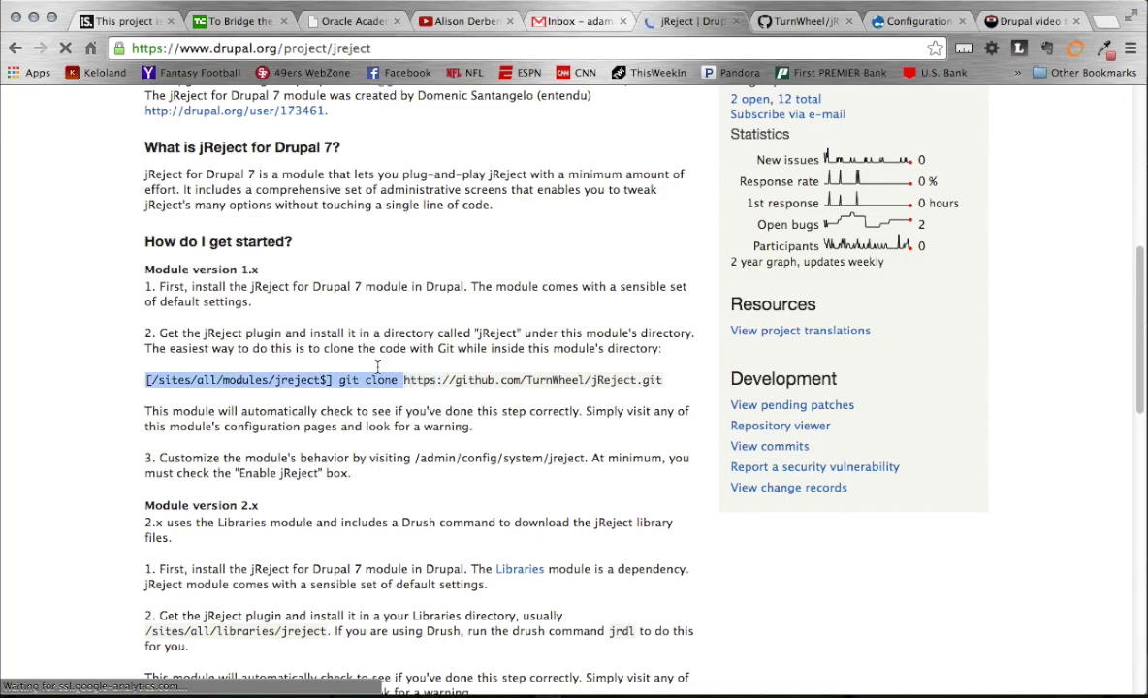
pyautogui.click(396, 373)
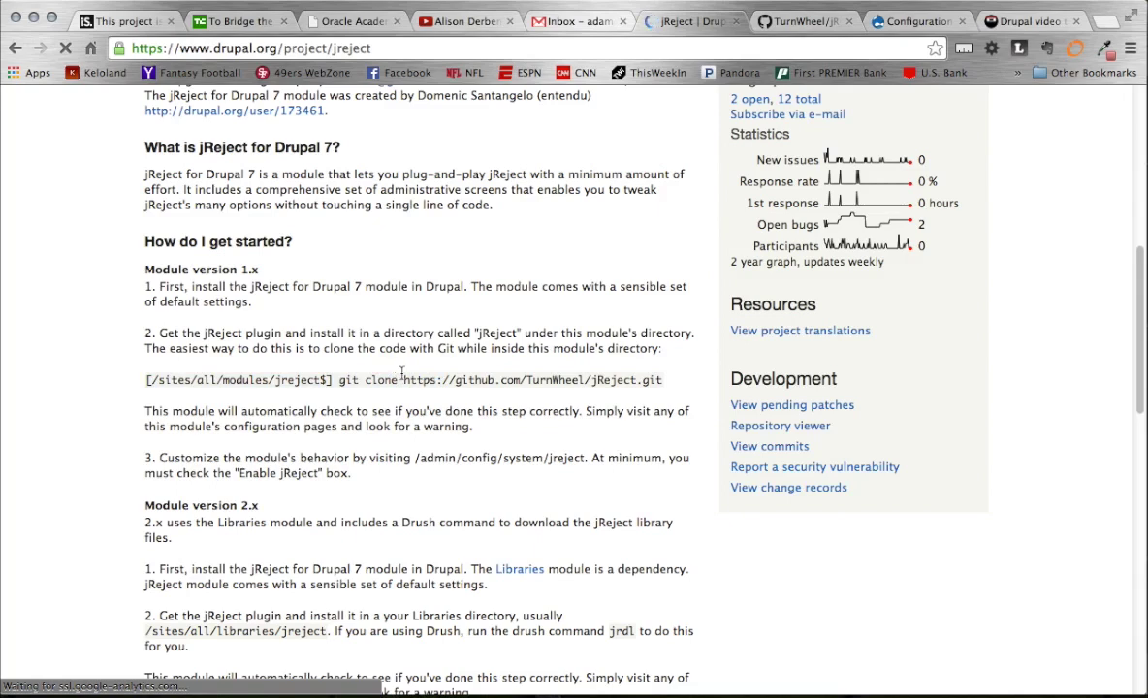
# - View the TurnWheel/jReject GitHub repository files, then bring FileZilla to the front
pyautogui.click(801, 21)
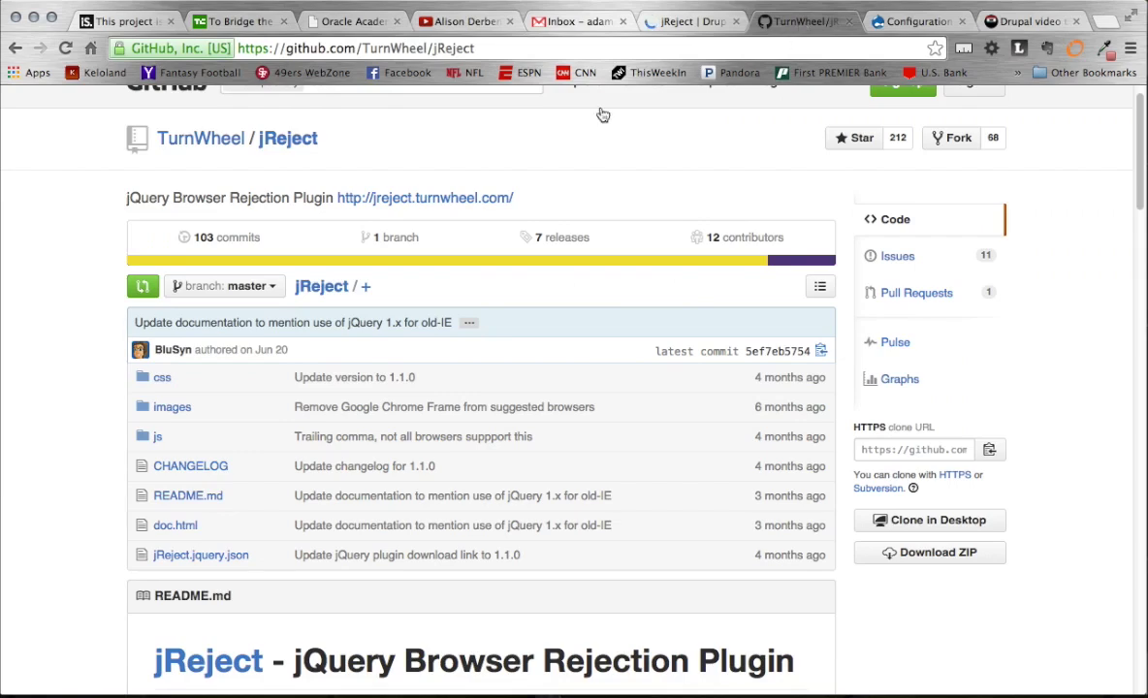
pyautogui.scroll(2, 6, 242)
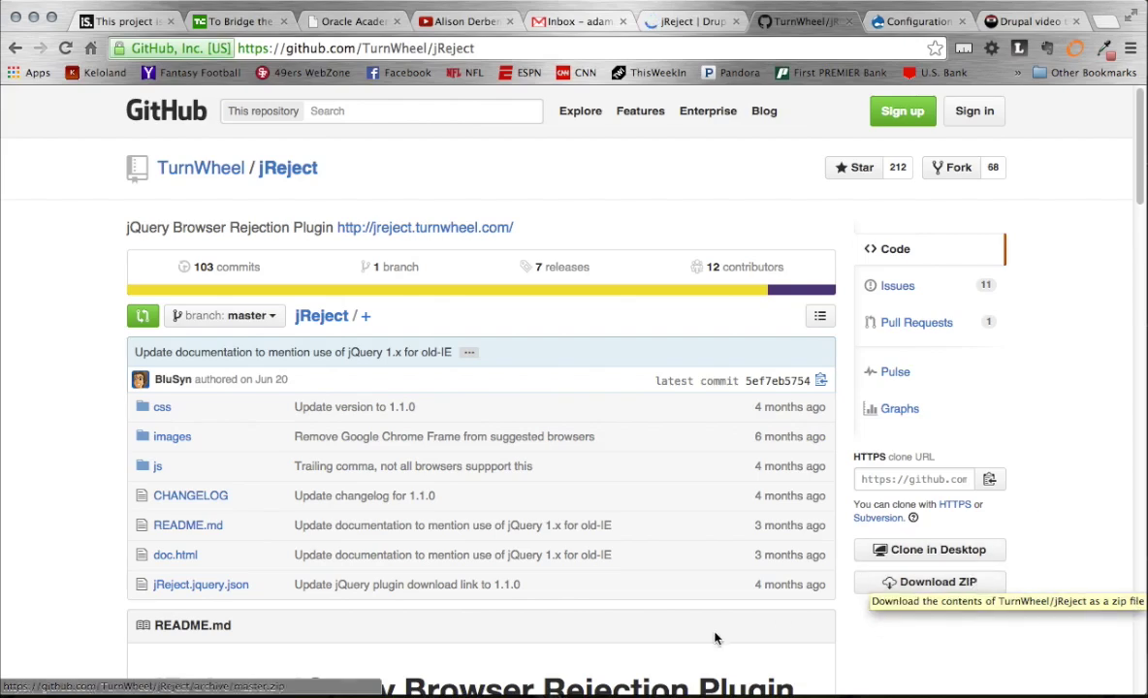
pyautogui.moveTo(768, 694)
pyautogui.click(764, 660)
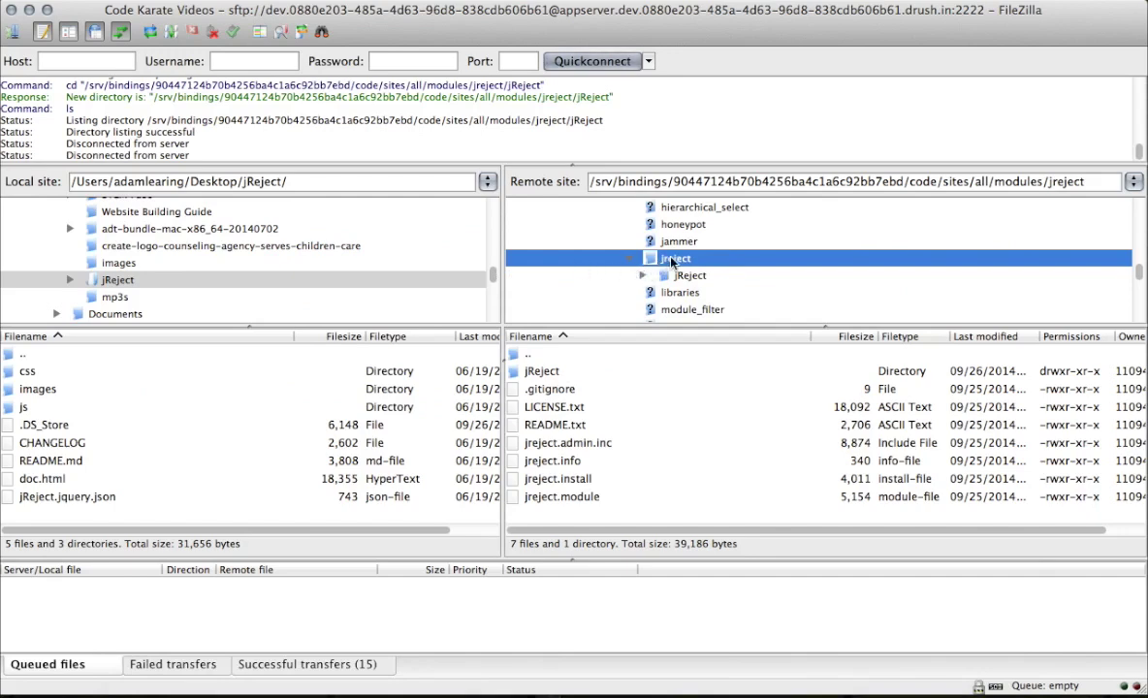
# - Open the server's sites/all/modules/jreject/jReject folder to show the uploaded files, then return to the browser
pyautogui.scroll(10, 676, 286)
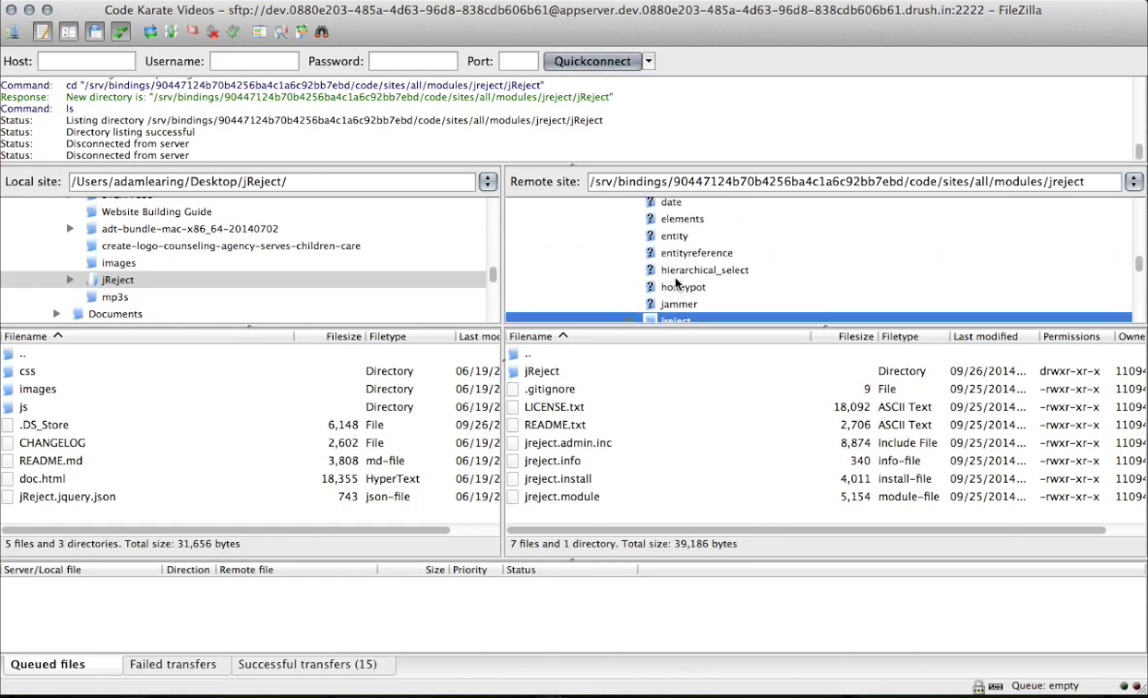
pyautogui.scroll(5, 675, 281)
pyautogui.scroll(-1, 669, 279)
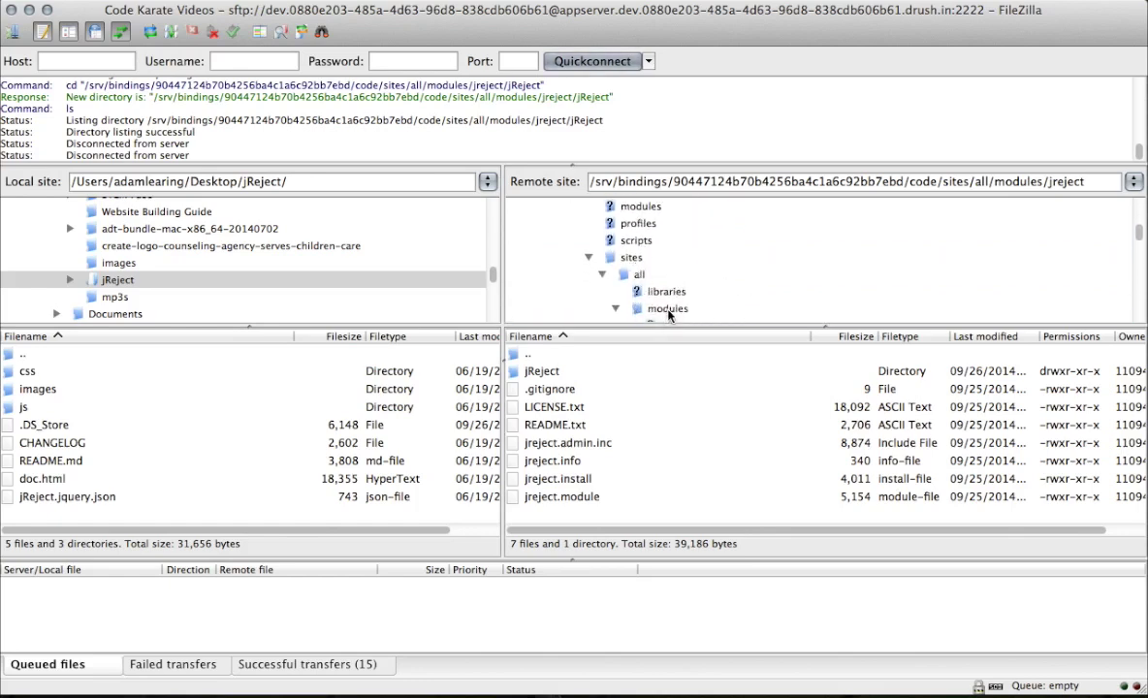
pyautogui.scroll(-3, 668, 314)
pyautogui.scroll(-3, 668, 315)
pyautogui.click(679, 286)
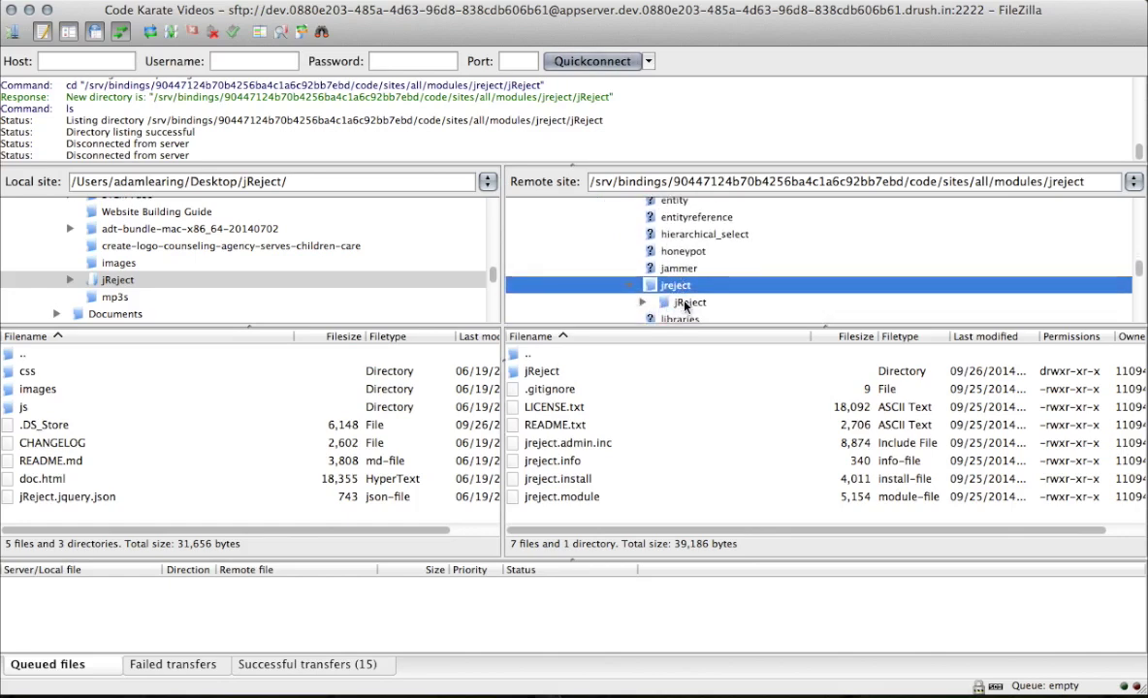
pyautogui.click(686, 303)
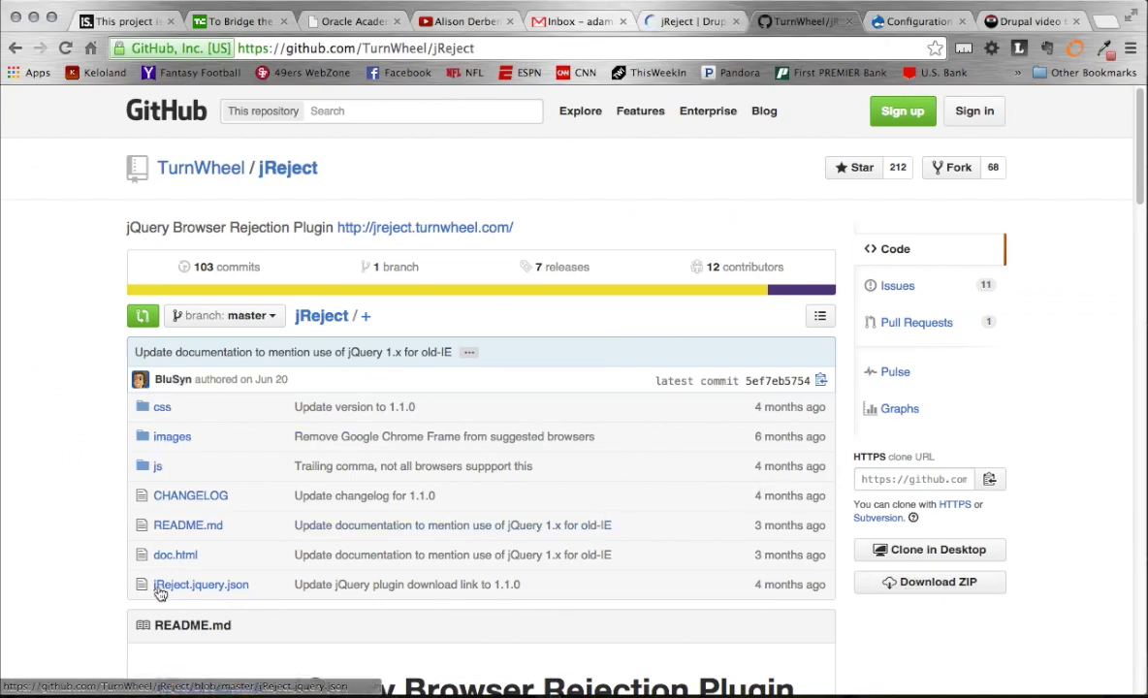
pyautogui.press('super+Tab')
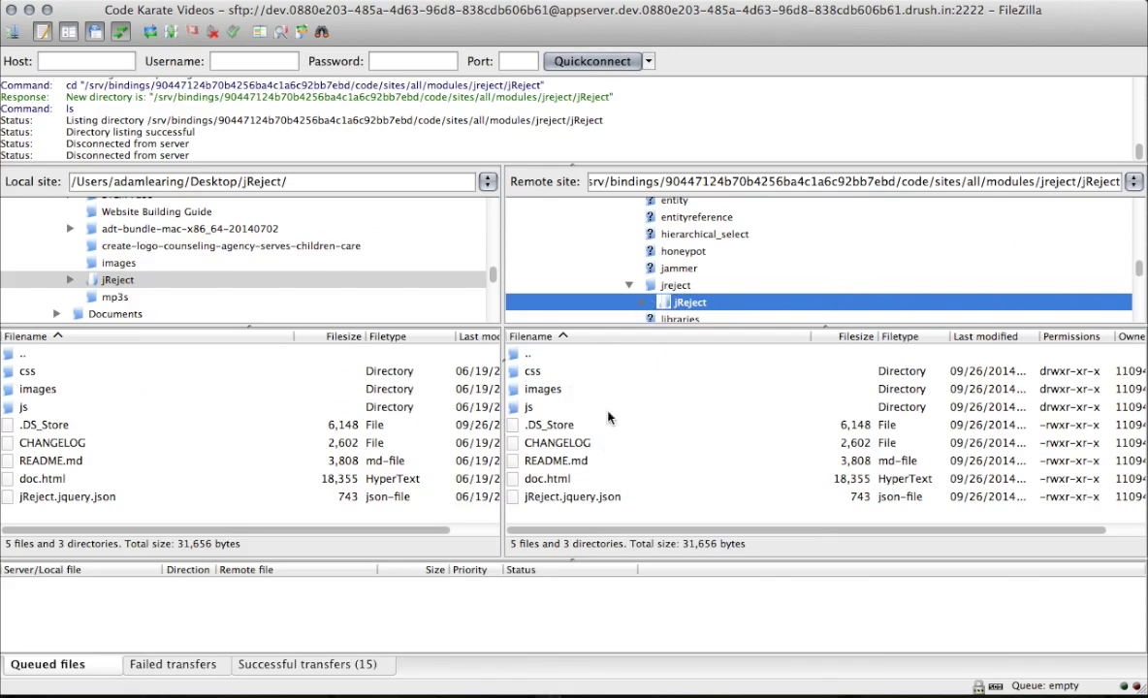
pyautogui.press('super+Tab')
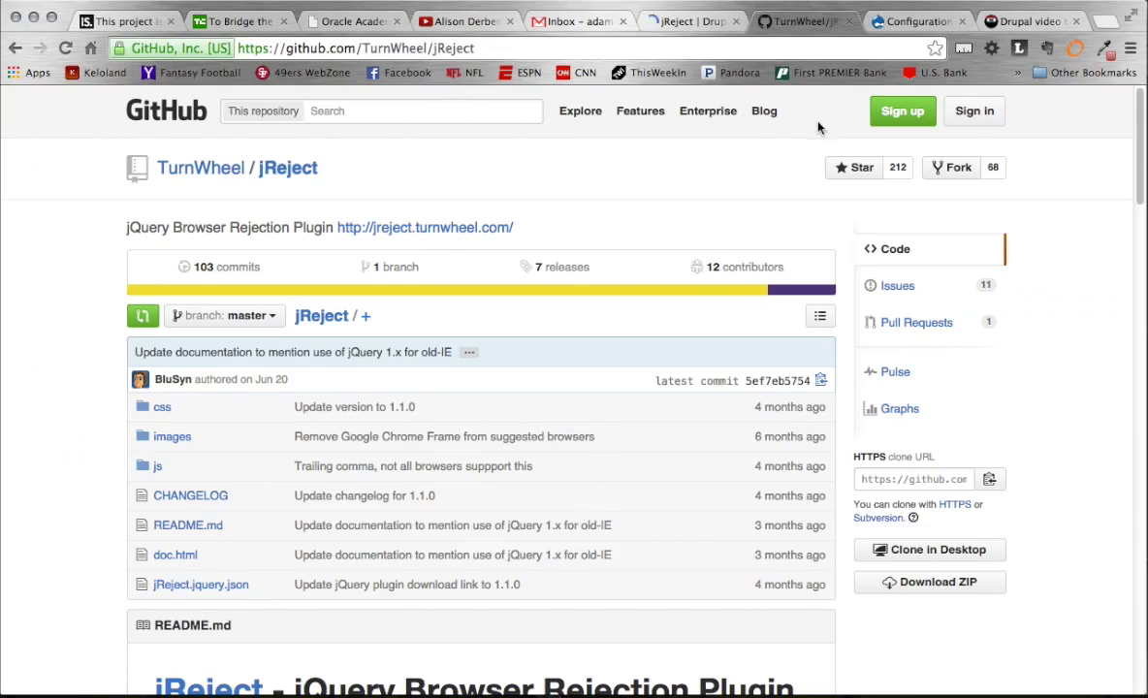
# - Open jReject Configuration from Drupal's Configuration page and keep Enable jReject switched on
pyautogui.click(905, 22)
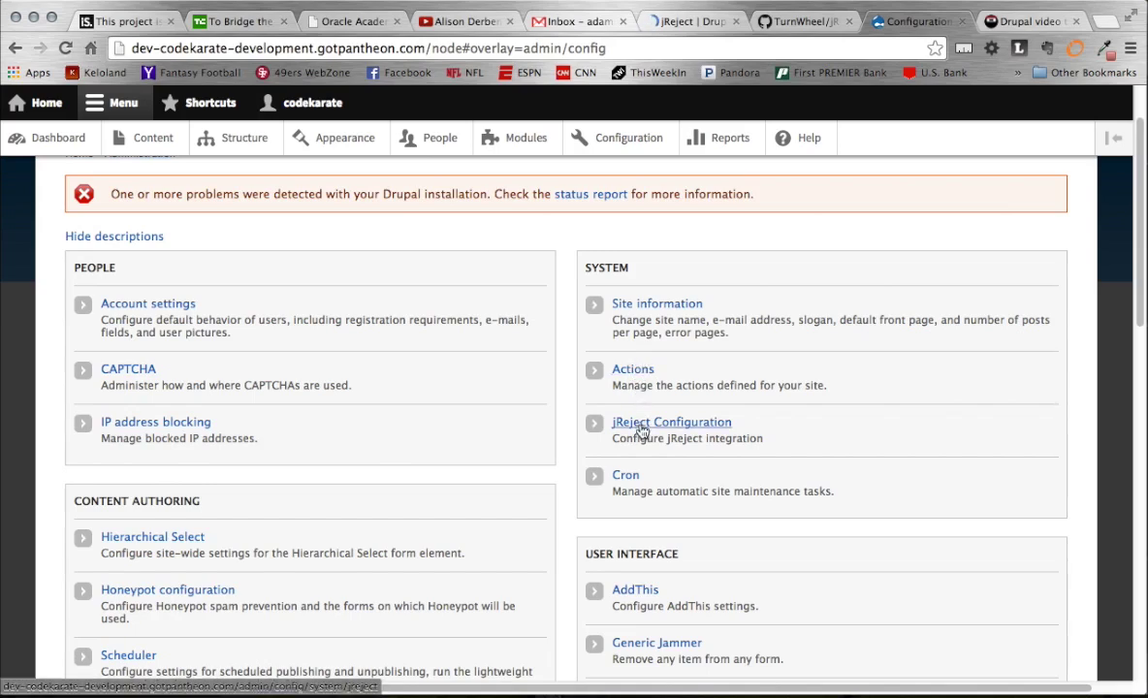
pyautogui.click(676, 427)
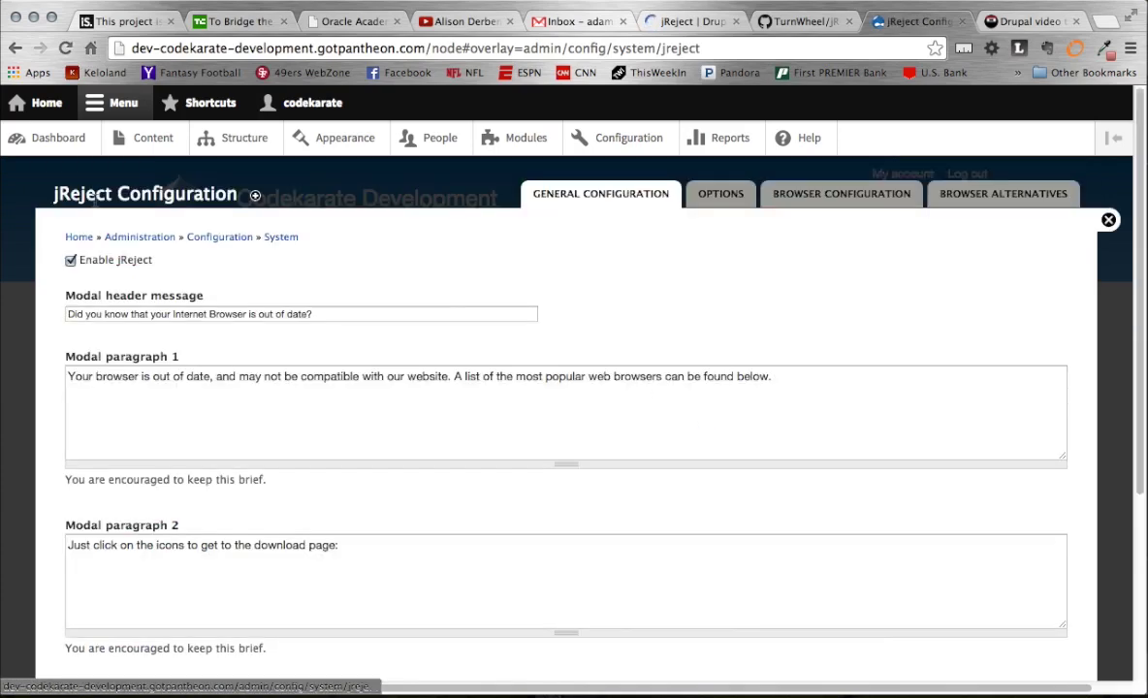
pyautogui.click(71, 261)
pyautogui.moveTo(151, 271); pyautogui.dragTo(71, 264)
pyautogui.click(71, 262)
pyautogui.click(182, 268)
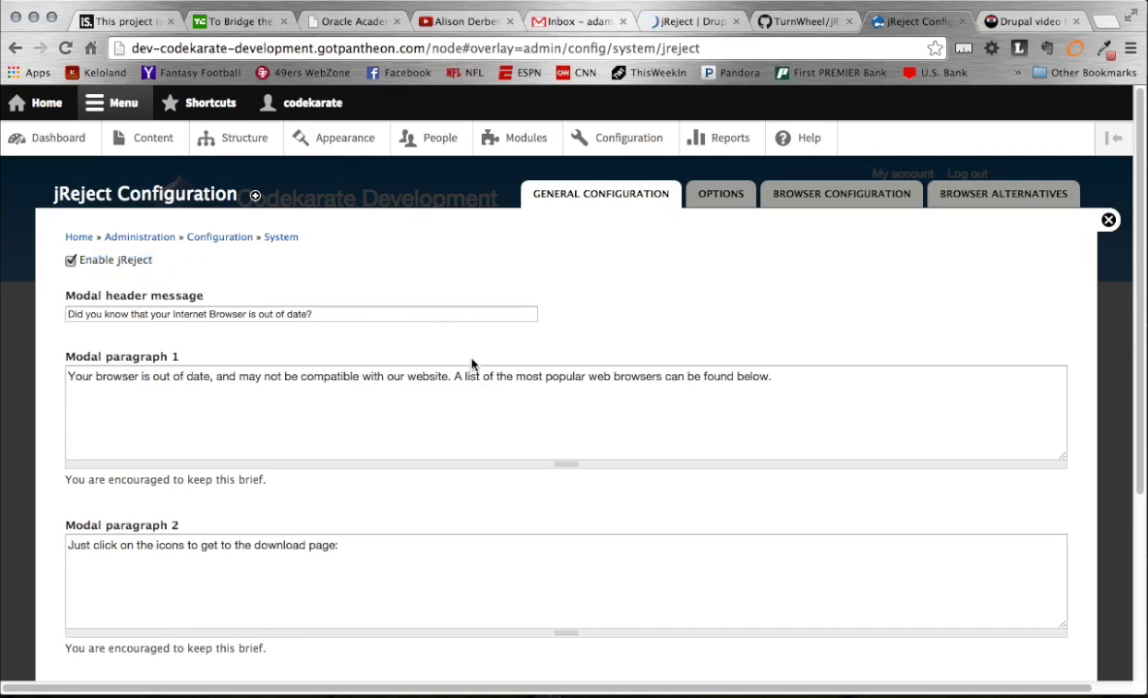
# - Scroll through the popup message fields such as Modal paragraph 2, then go to Options
pyautogui.scroll(-2, 471, 364)
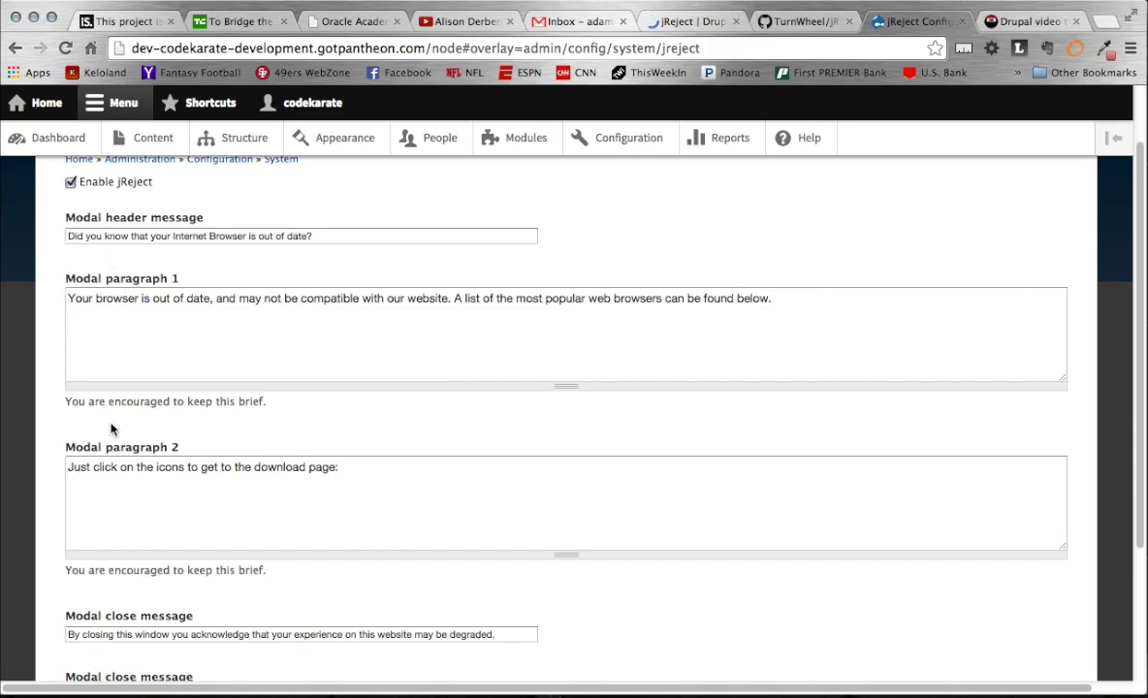
pyautogui.click(363, 504)
pyautogui.scroll(-4, 363, 504)
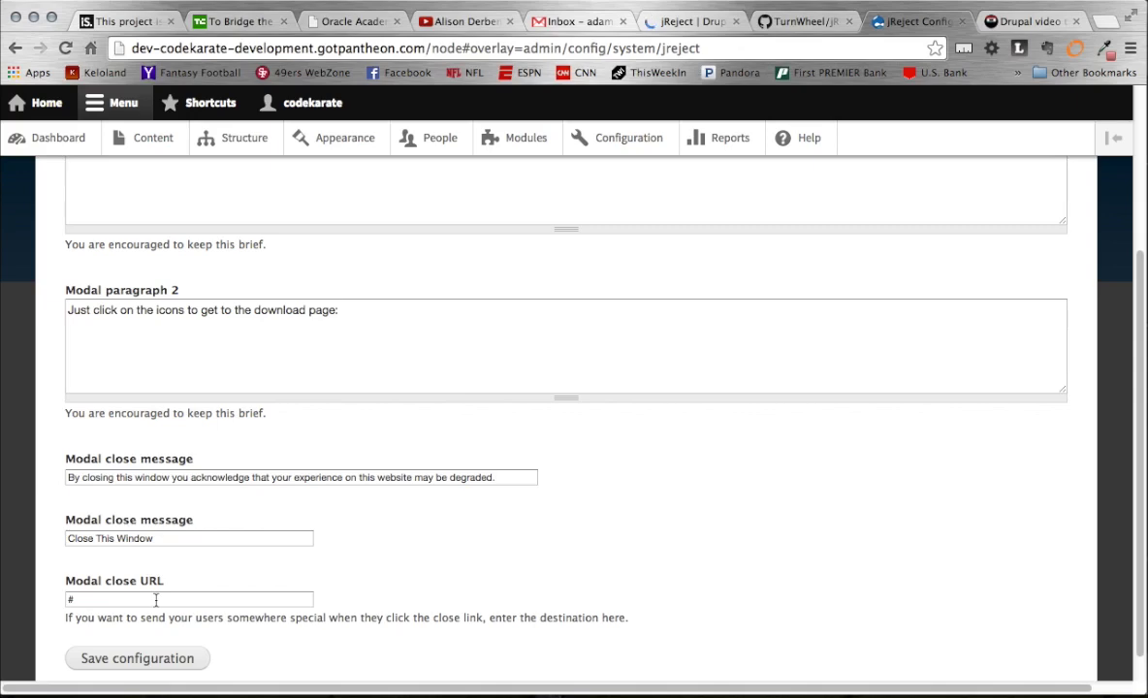
pyautogui.scroll(5, 156, 600)
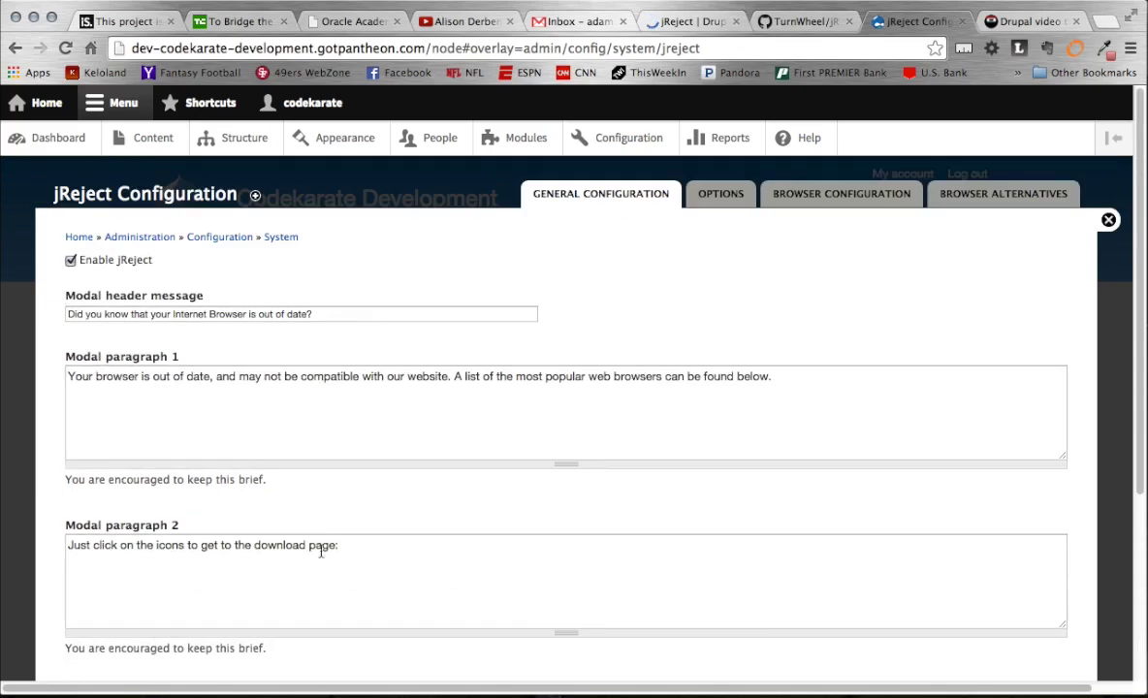
pyautogui.click(720, 195)
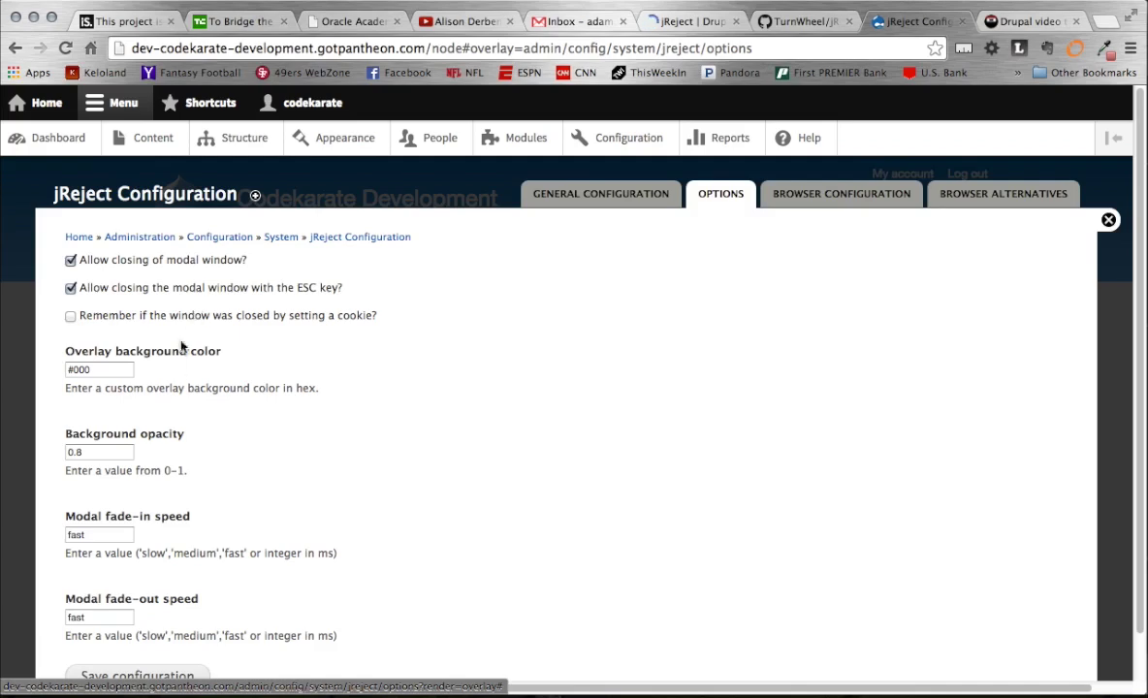
# - Review the overlay and fade speed options, then move to Browser Configuration
pyautogui.scroll(-2, 174, 366)
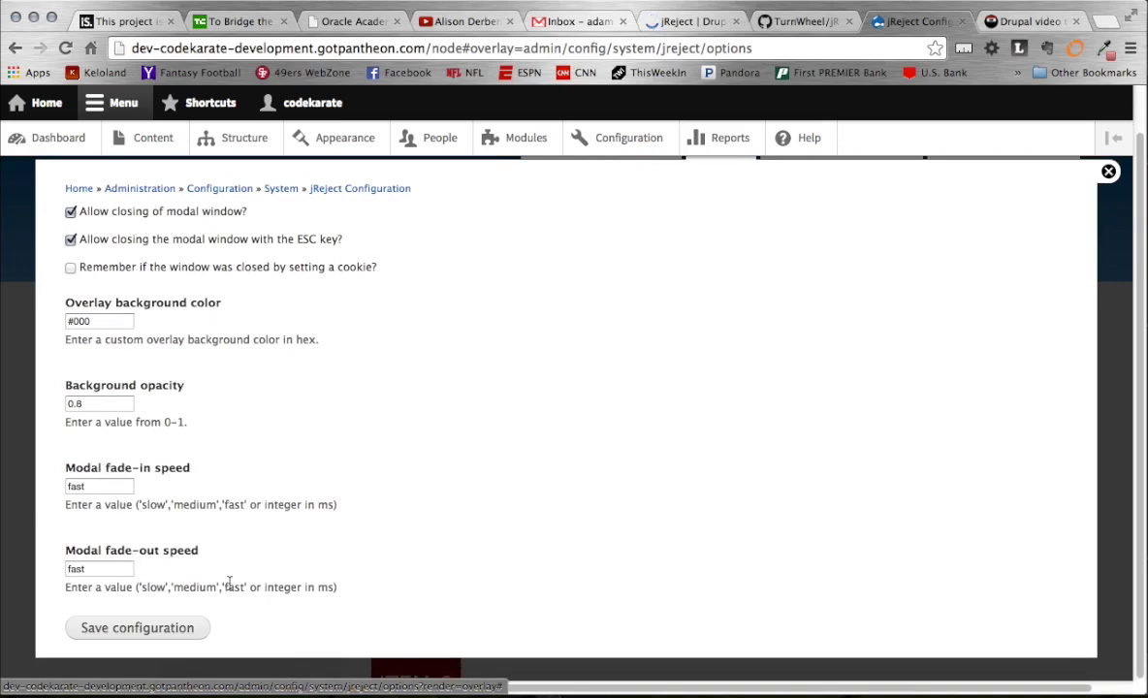
pyautogui.moveTo(263, 505); pyautogui.dragTo(331, 503)
pyautogui.click(330, 504)
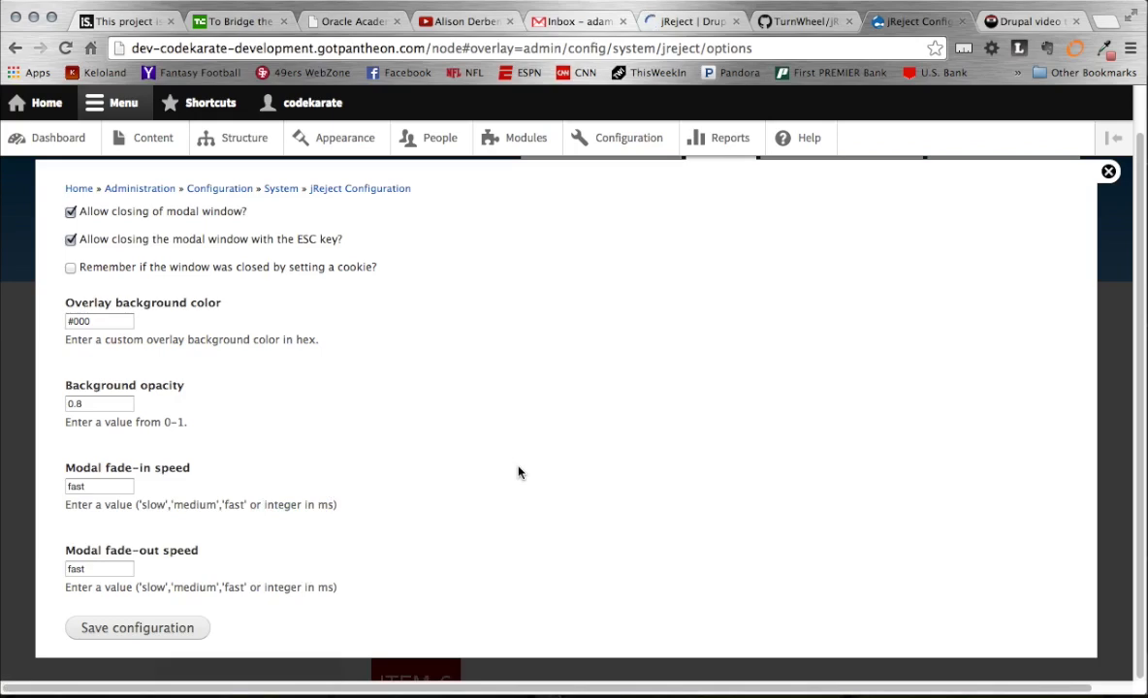
pyautogui.scroll(2, 518, 472)
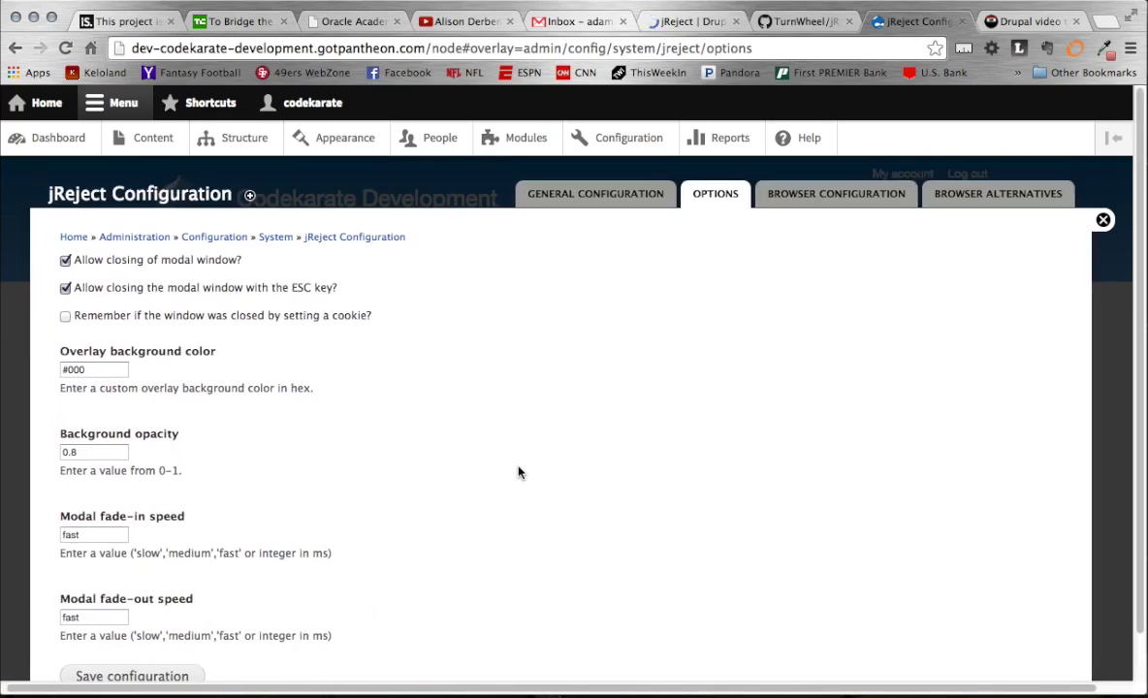
pyautogui.click(873, 194)
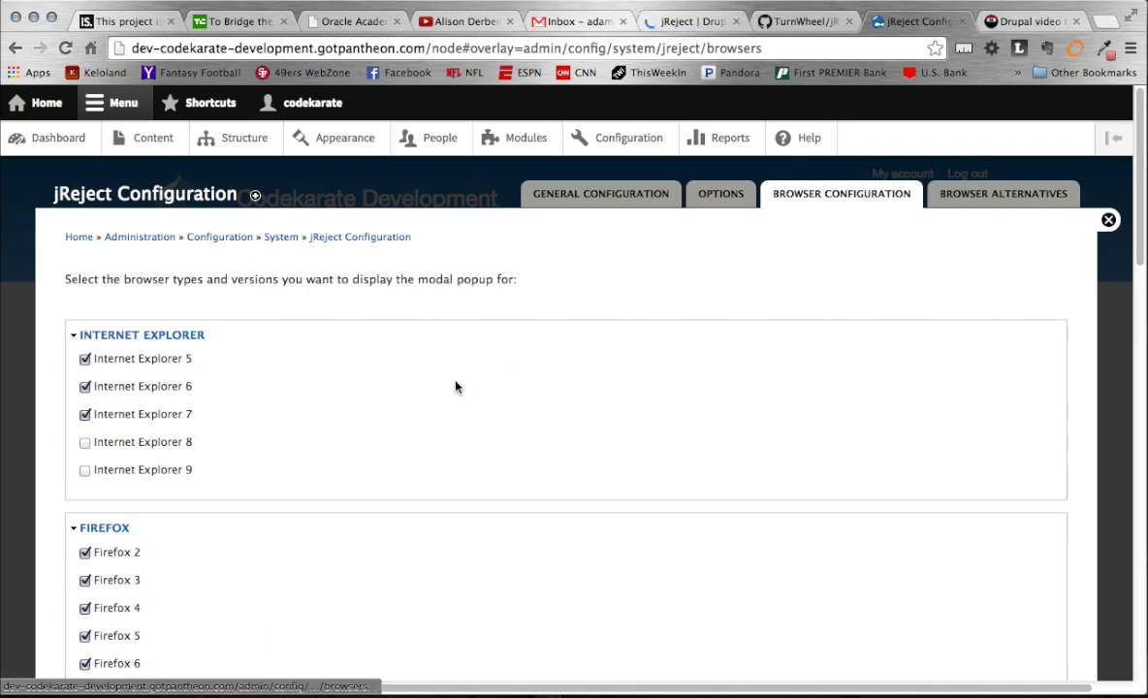
pyautogui.scroll(-1, 455, 387)
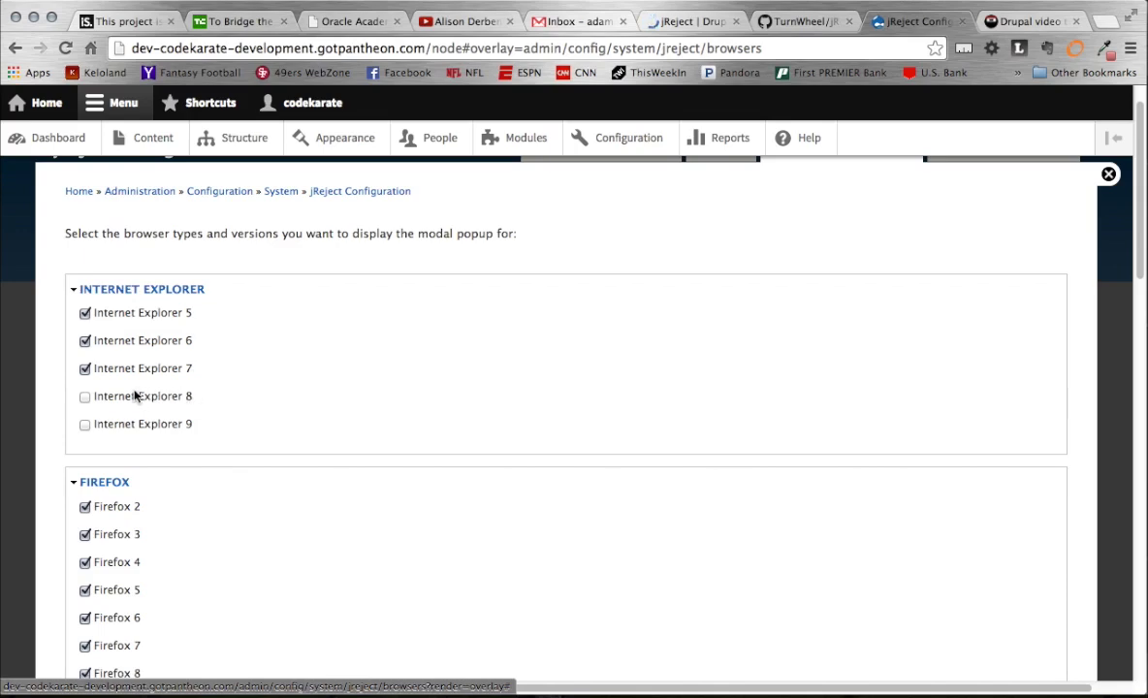
pyautogui.scroll(-5, 205, 433)
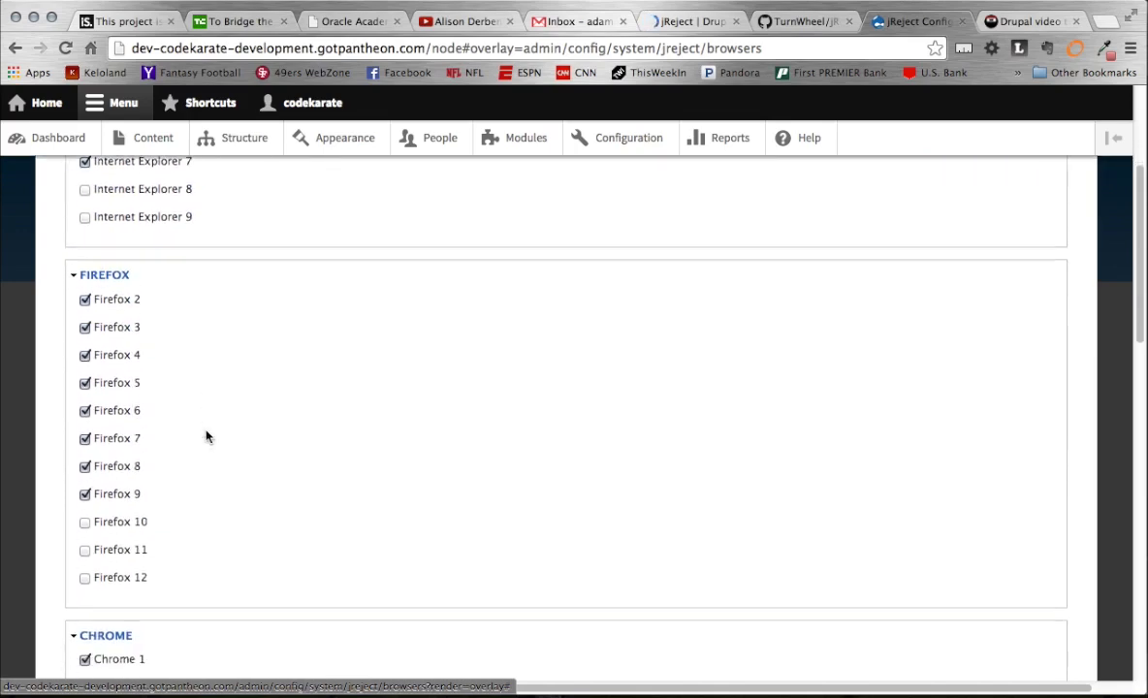
pyautogui.scroll(-9, 206, 436)
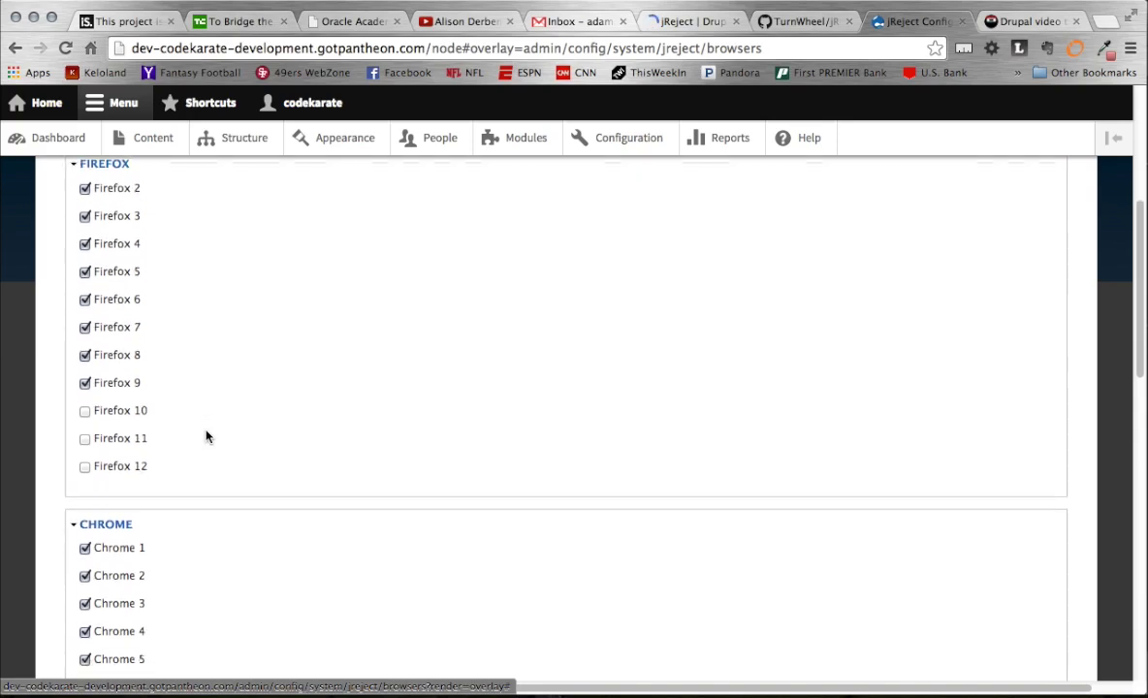
pyautogui.scroll(-11, 205, 436)
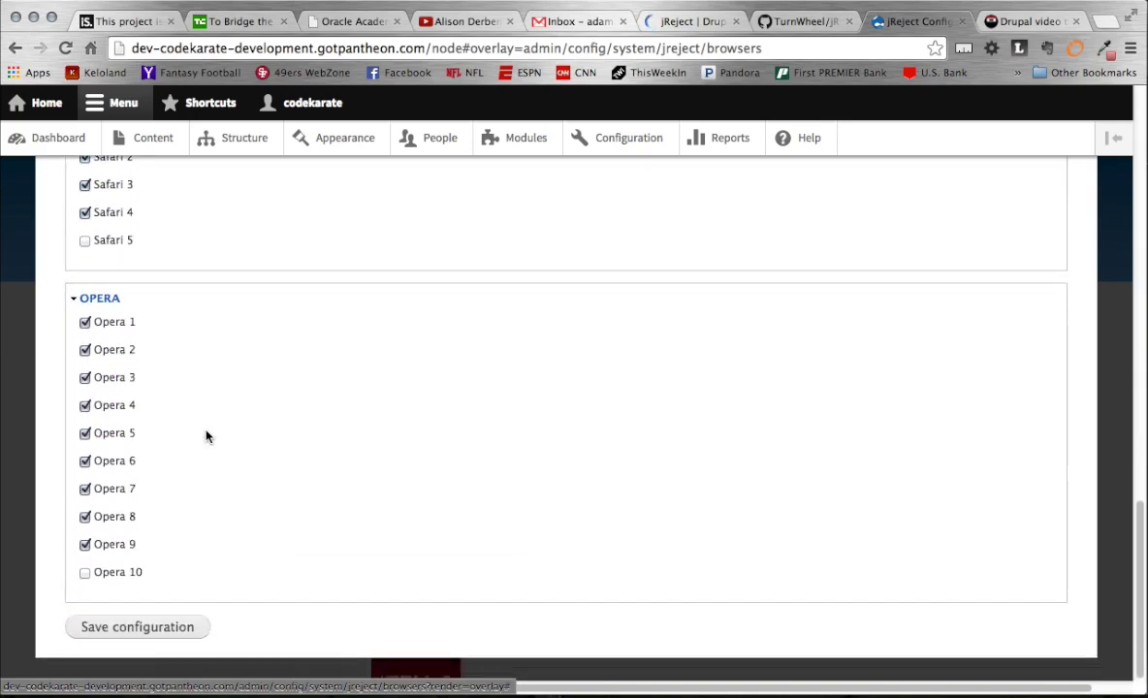
pyautogui.scroll(15, 206, 437)
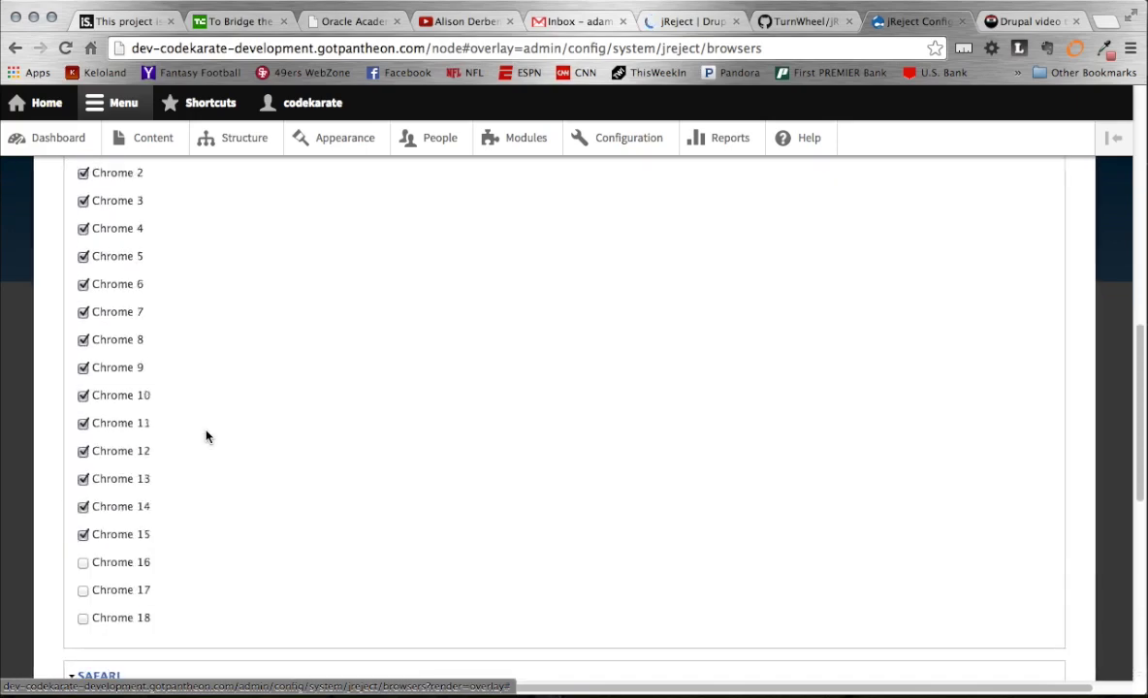
pyautogui.scroll(10, 206, 436)
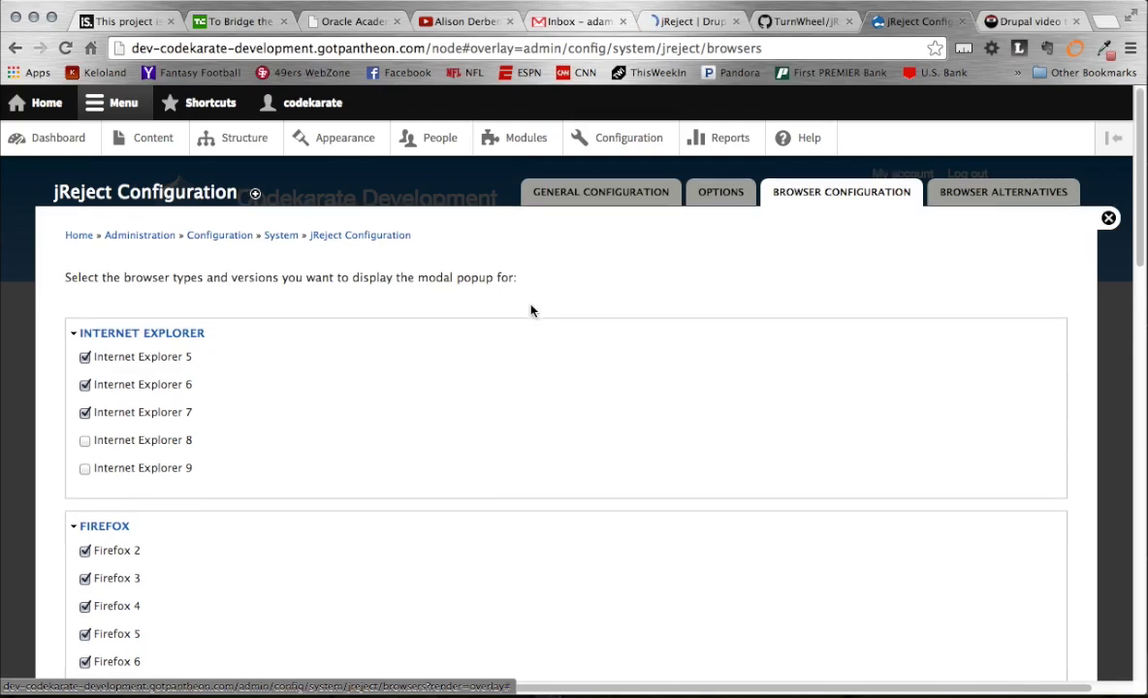
pyautogui.scroll(-1, 531, 306)
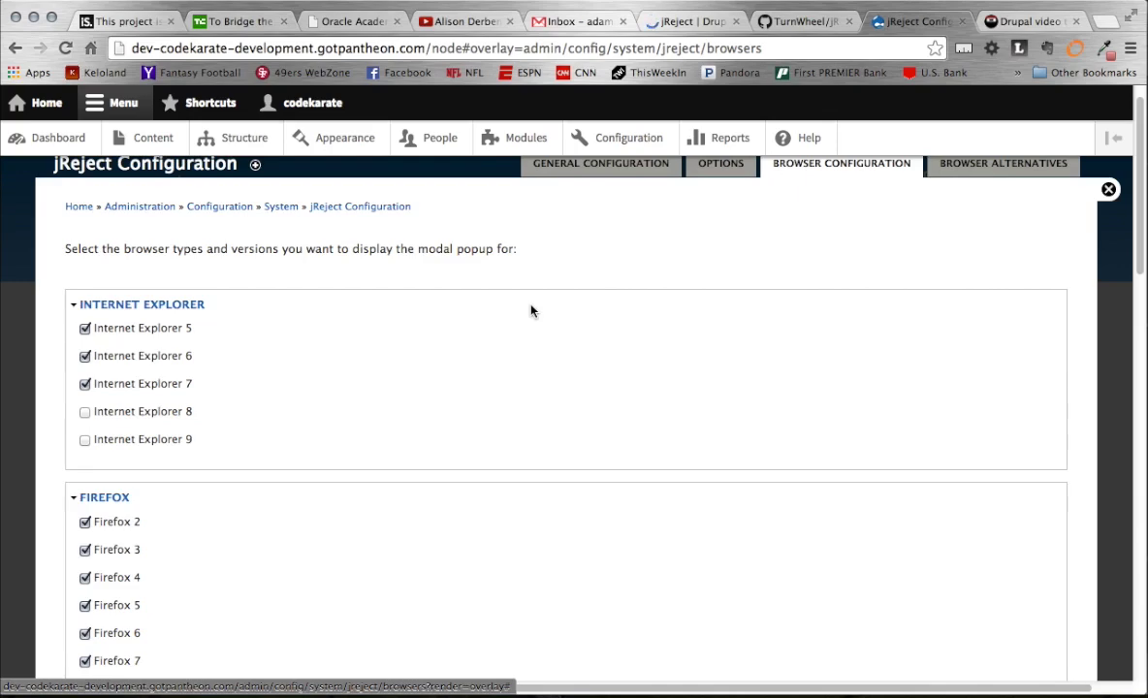
pyautogui.scroll(-10, 990, 258)
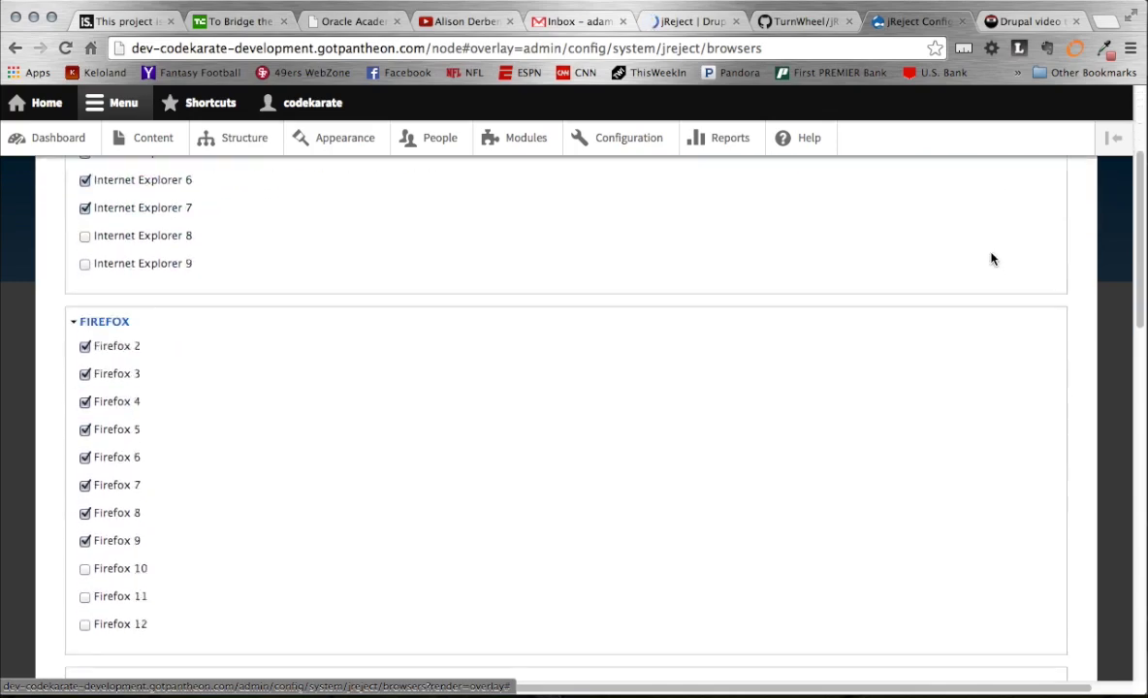
pyautogui.scroll(-5, 991, 258)
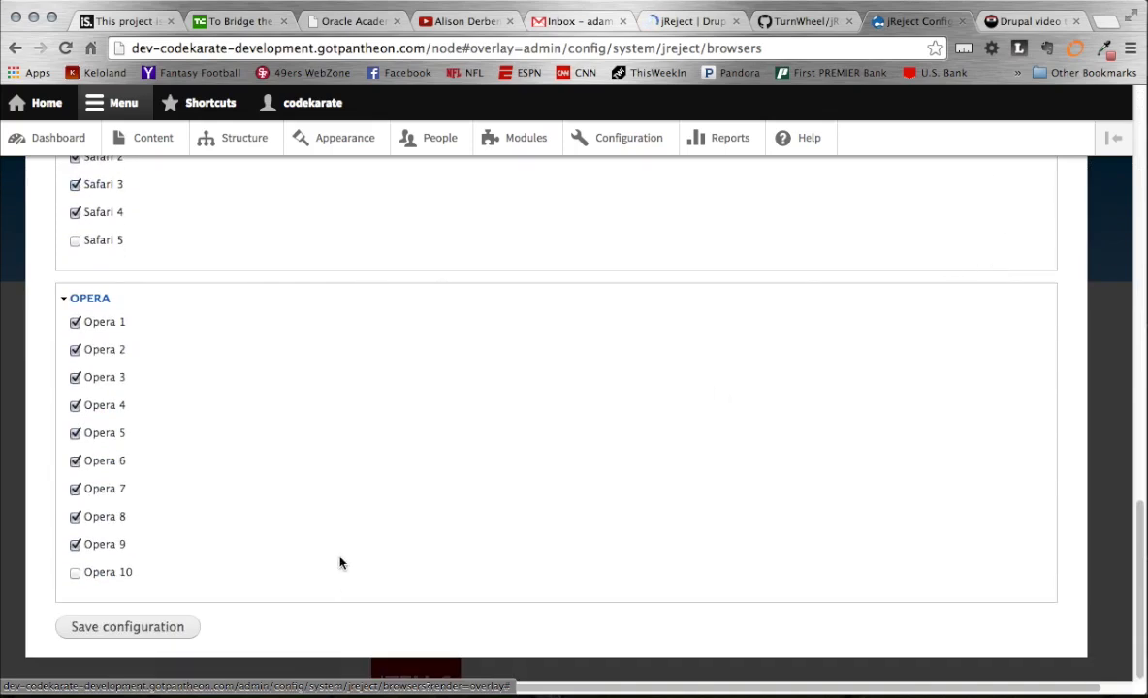
pyautogui.scroll(7, 623, 554)
pyautogui.scroll(8, 622, 555)
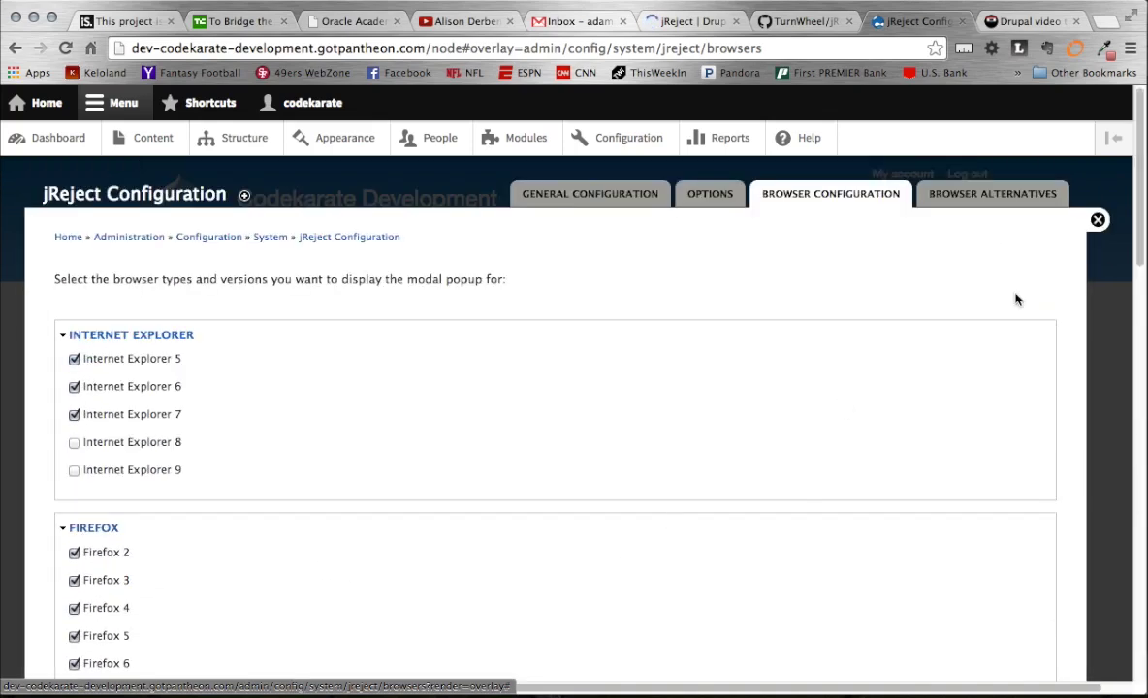
# - Uncheck Internet Explorer under Browser Alternatives and save the configuration
pyautogui.click(949, 206)
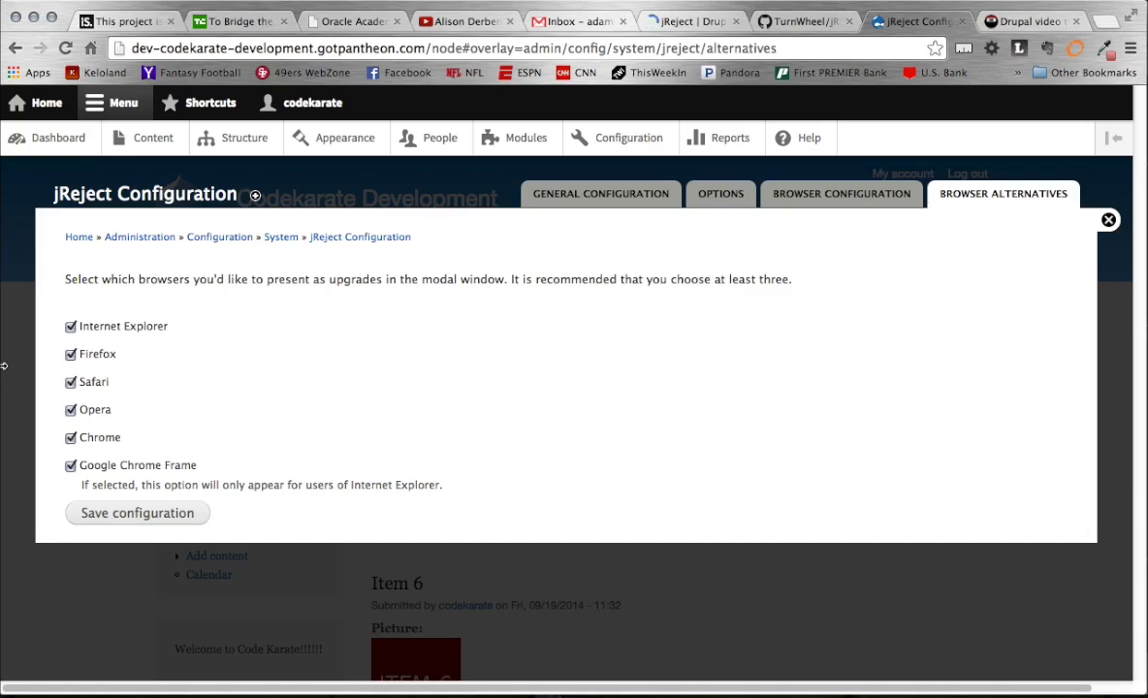
pyautogui.click(70, 327)
pyautogui.click(124, 513)
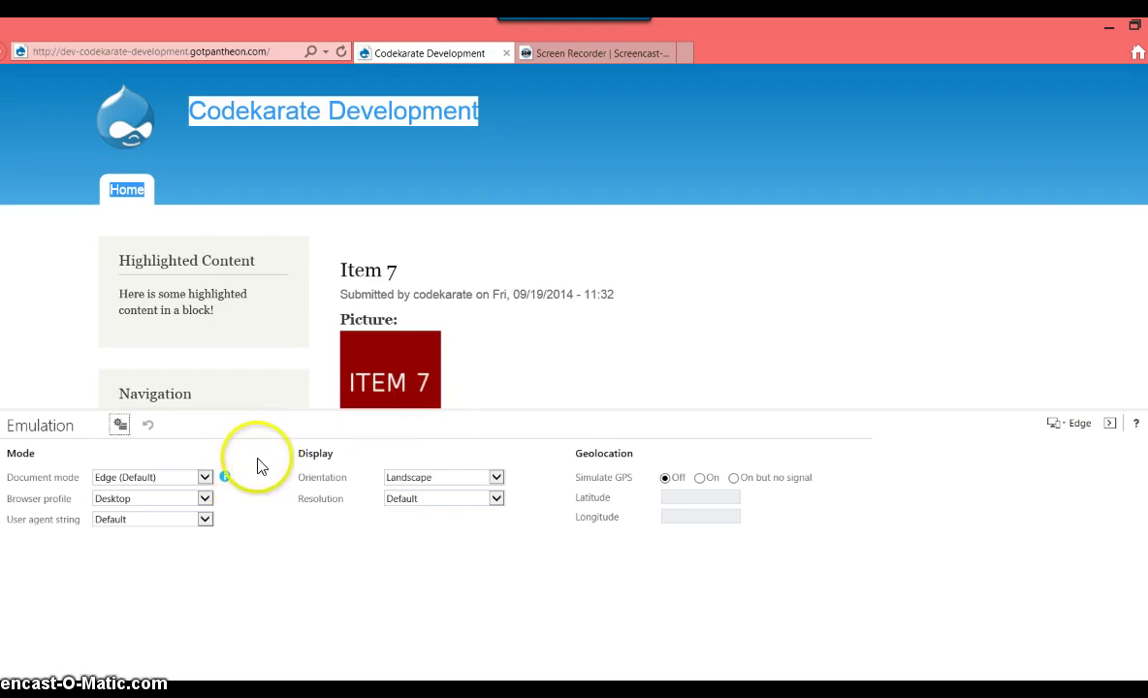
# - Set Internet Explorer's F12 emulation Document mode to 7
pyautogui.click(207, 481)
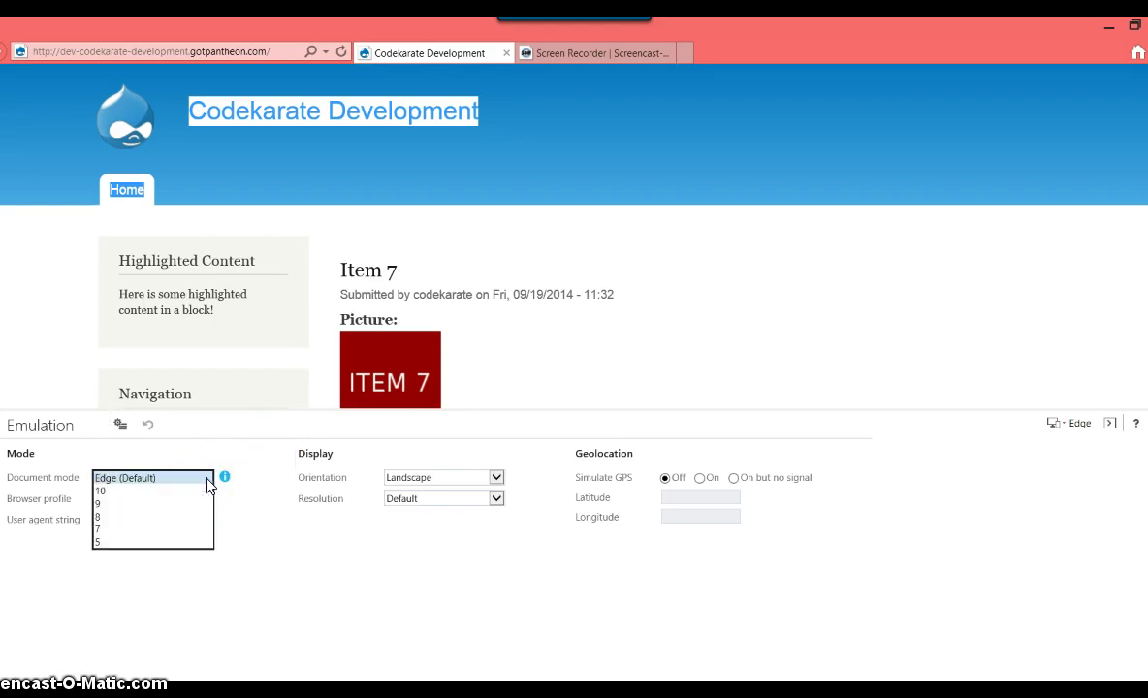
pyautogui.click(97, 531)
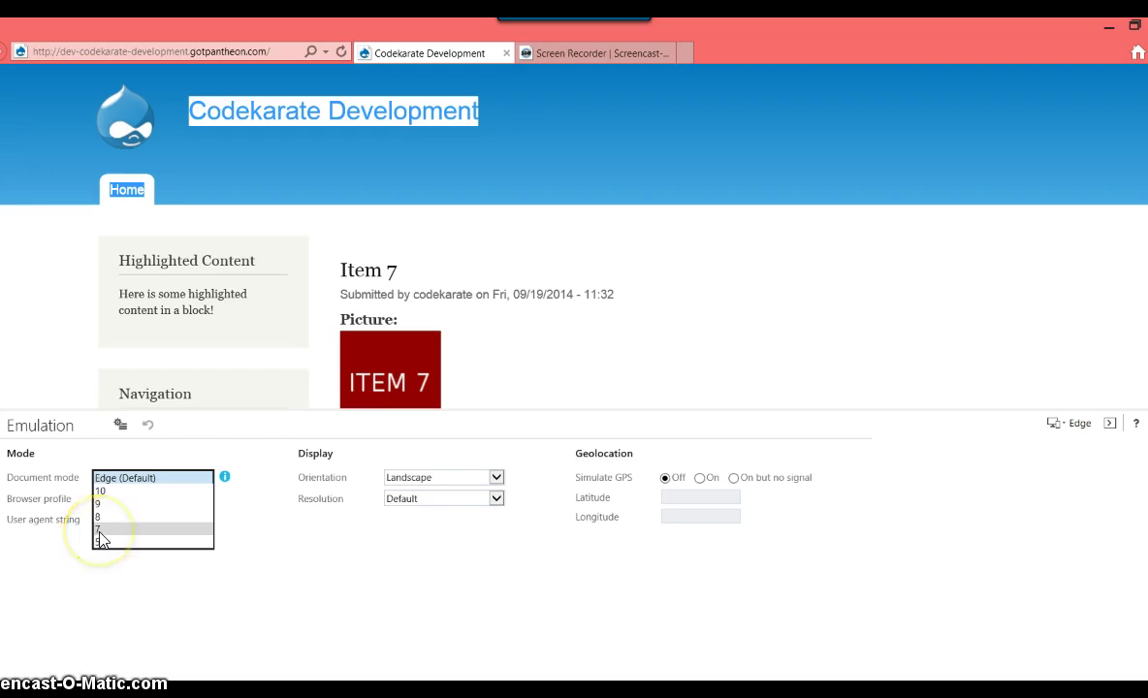
pyautogui.click(99, 532)
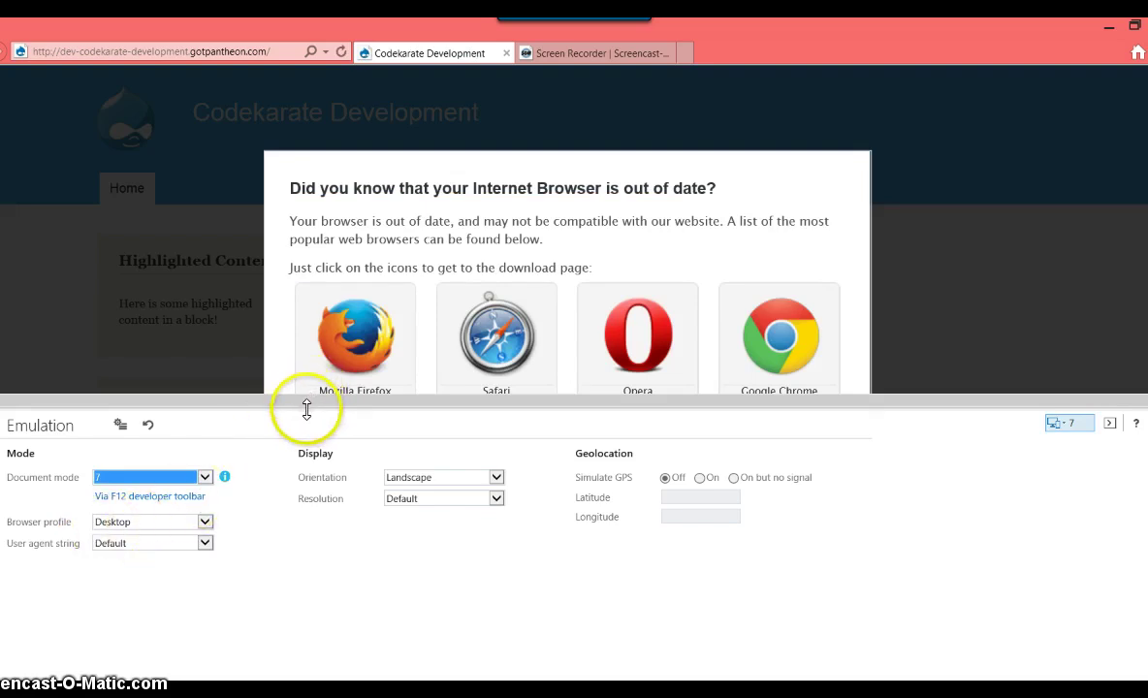
# - Enlarge the page area and check the popup's Firefox, Safari and Opera download links
pyautogui.moveTo(305, 412); pyautogui.dragTo(271, 625)
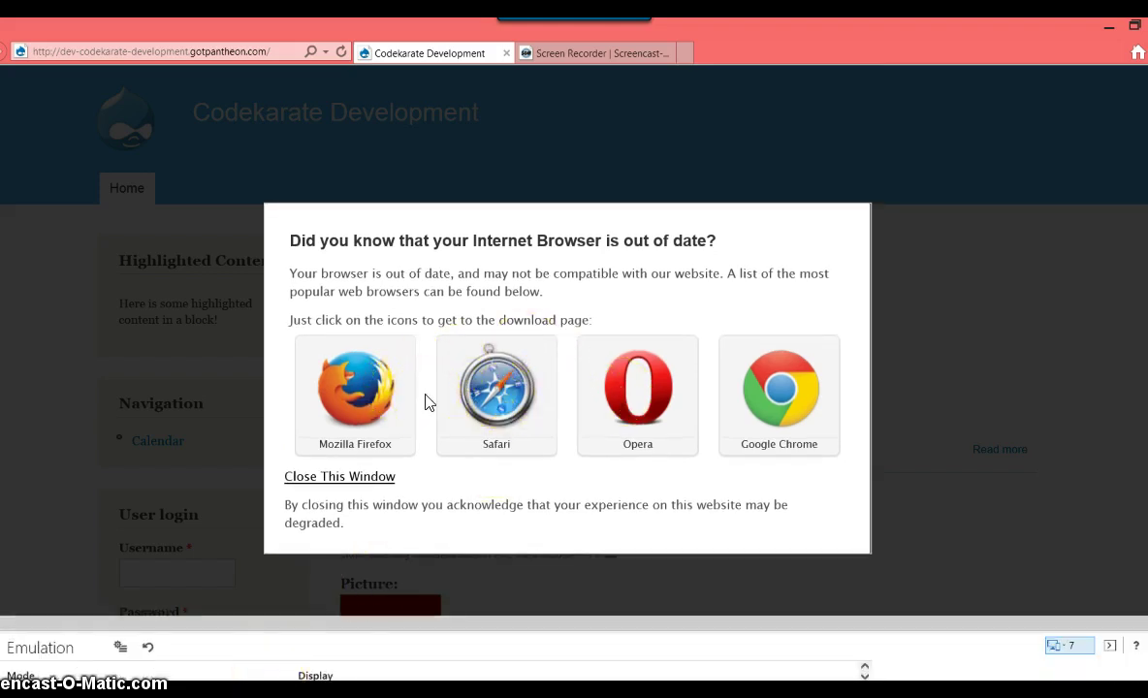
pyautogui.click(379, 456)
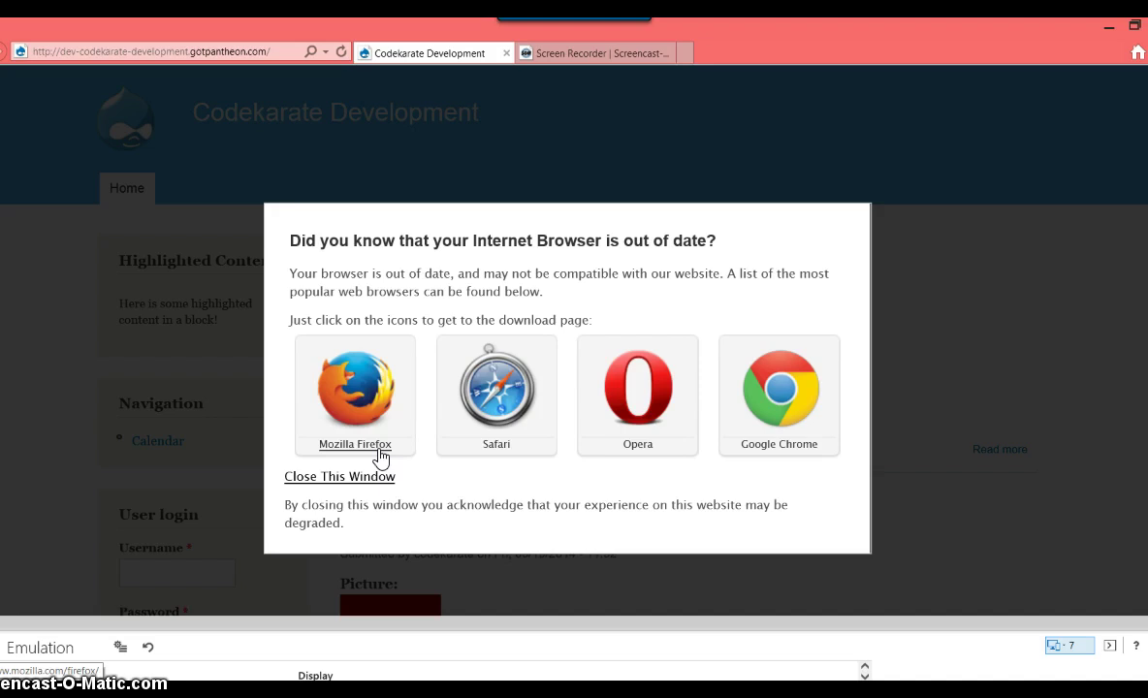
pyautogui.click(518, 407)
pyautogui.click(487, 451)
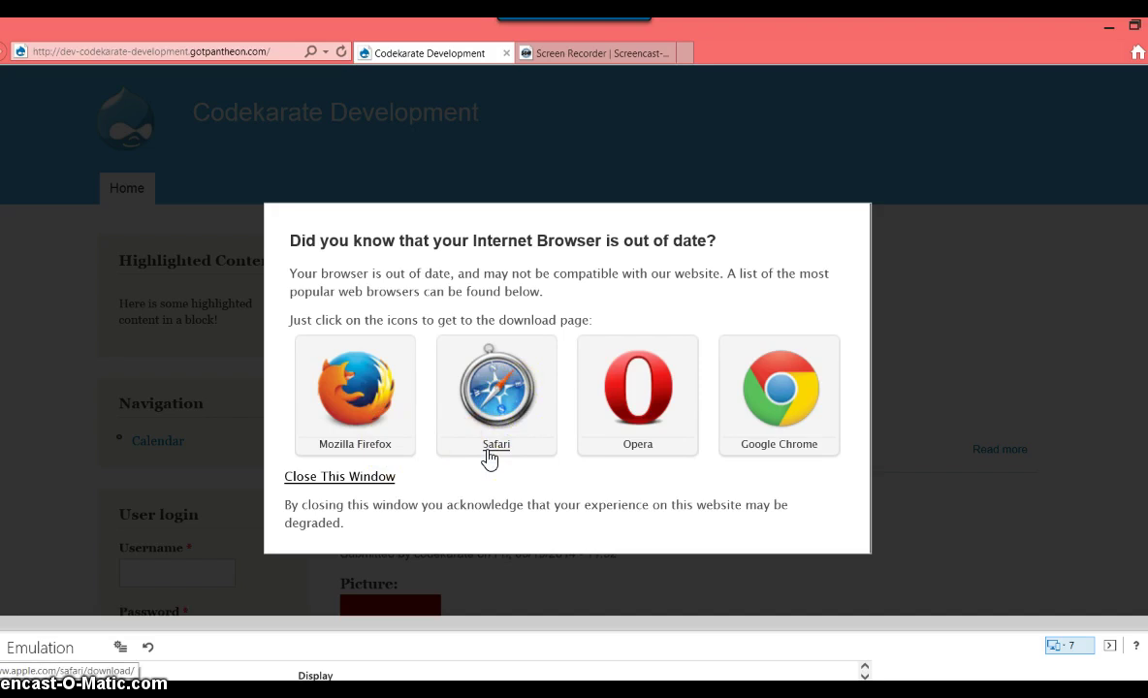
pyautogui.click(640, 448)
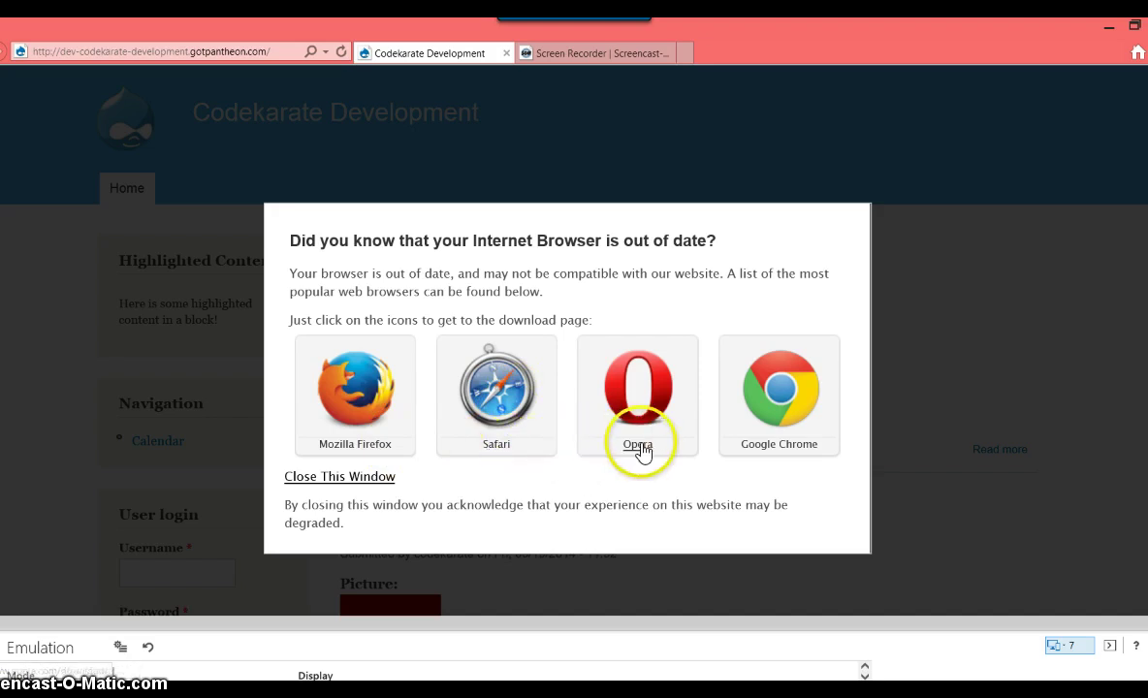